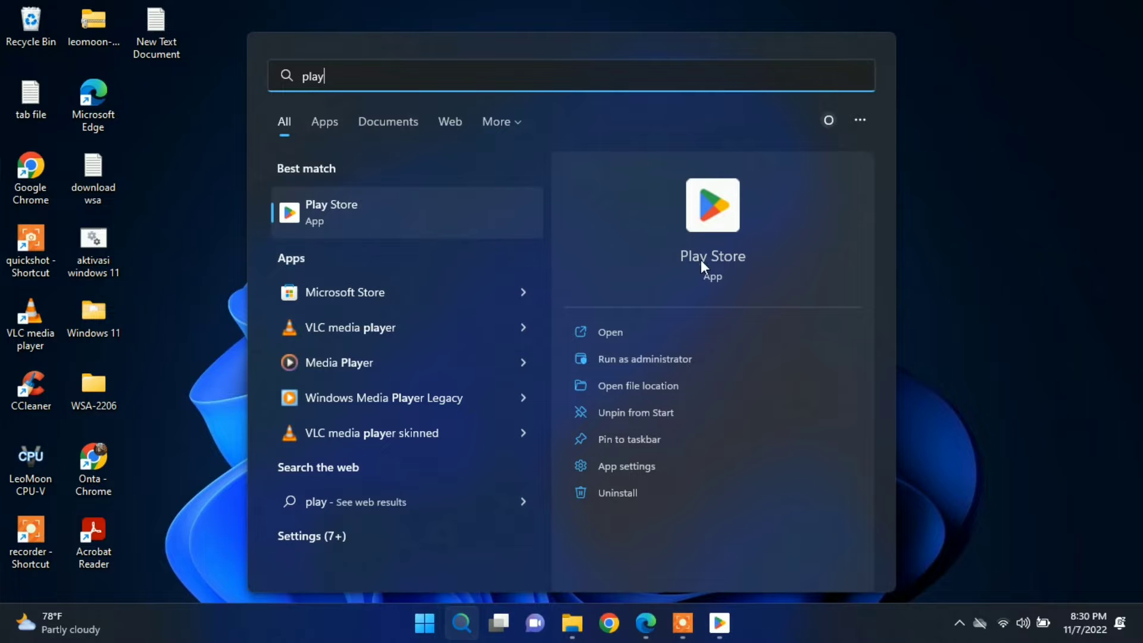
Open the Play Store and look through its Games and Apps sections and the apps' top charts
{"action": "left_click", "coordinate": [704, 259]}
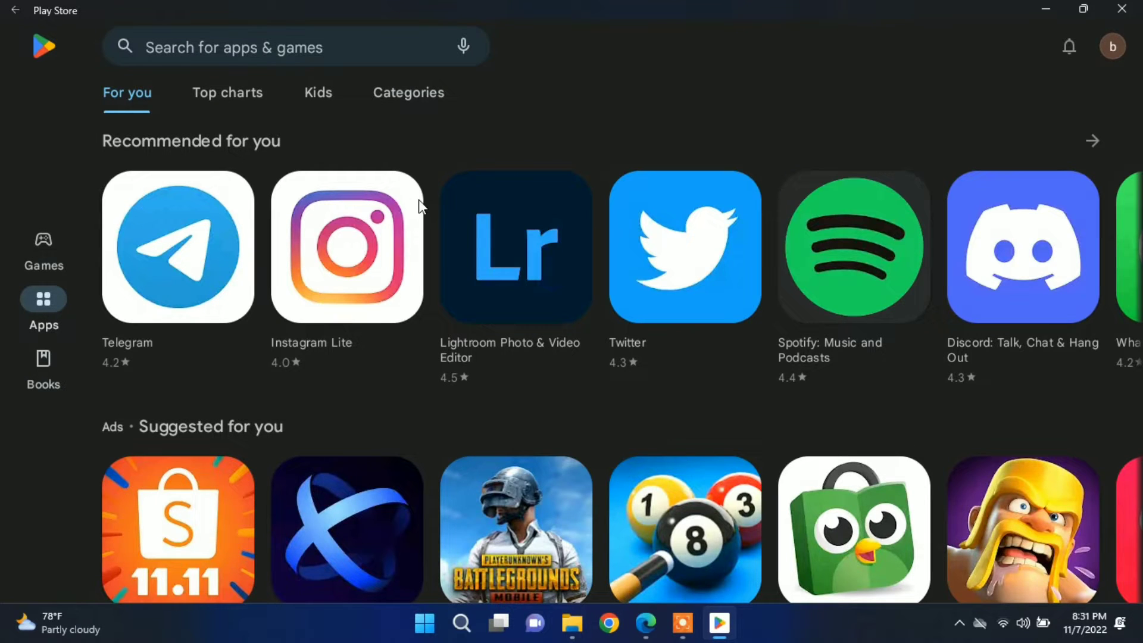
{"action": "left_click", "coordinate": [52, 260]}
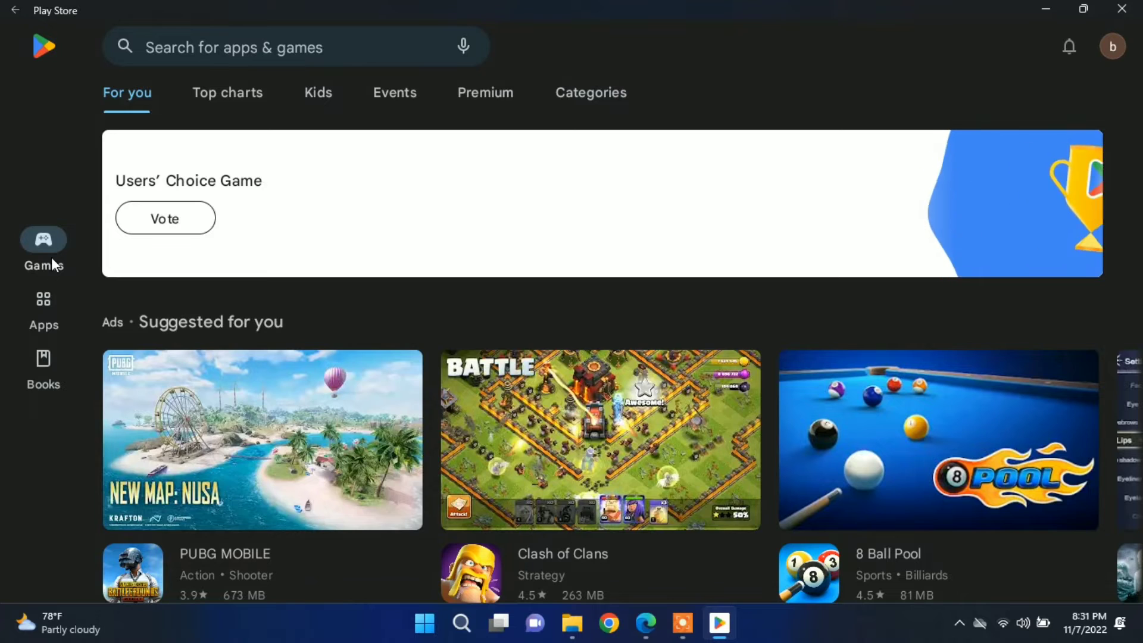
{"action": "left_click", "coordinate": [47, 298]}
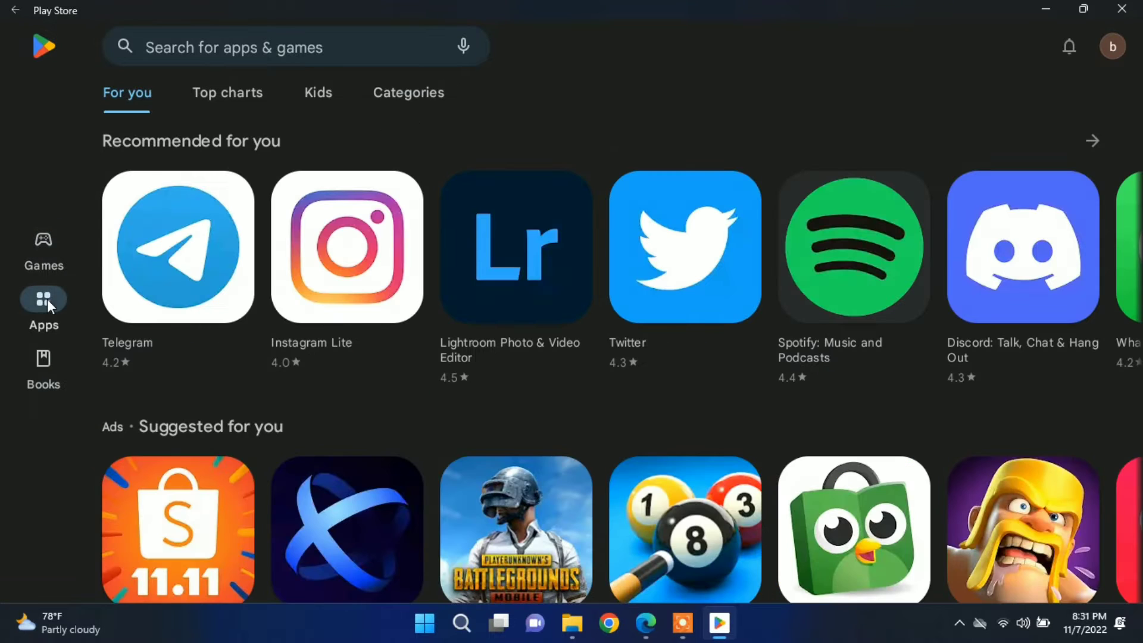
{"action": "left_click", "coordinate": [252, 101]}
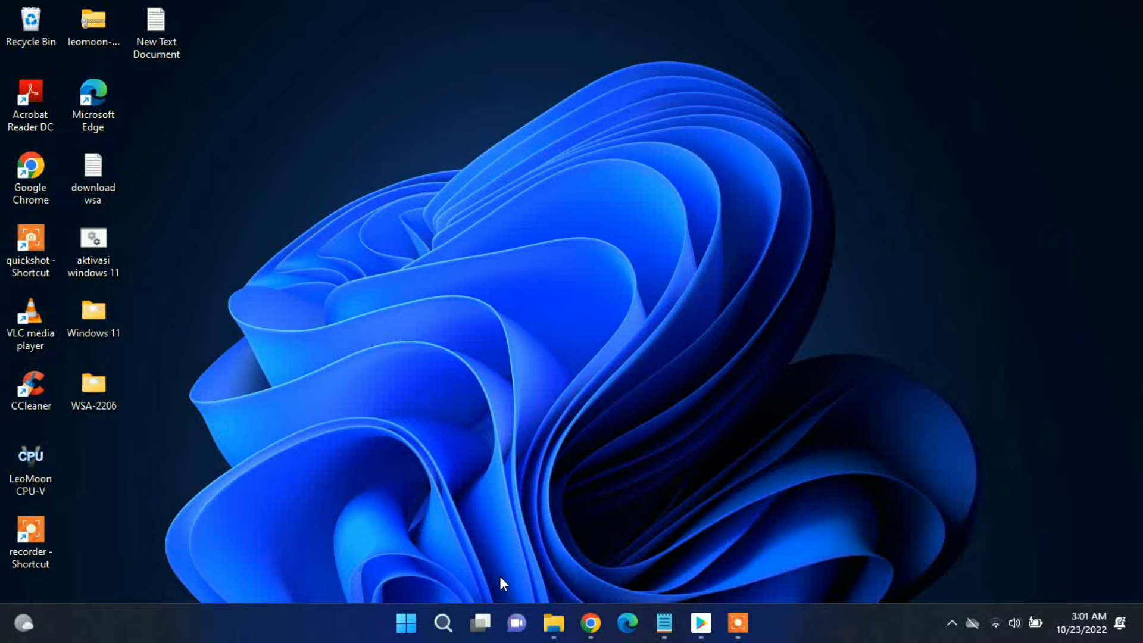
Search Windows for "windows sub" and open Windows Subsystem for Android Settings
{"action": "left_click", "coordinate": [407, 623]}
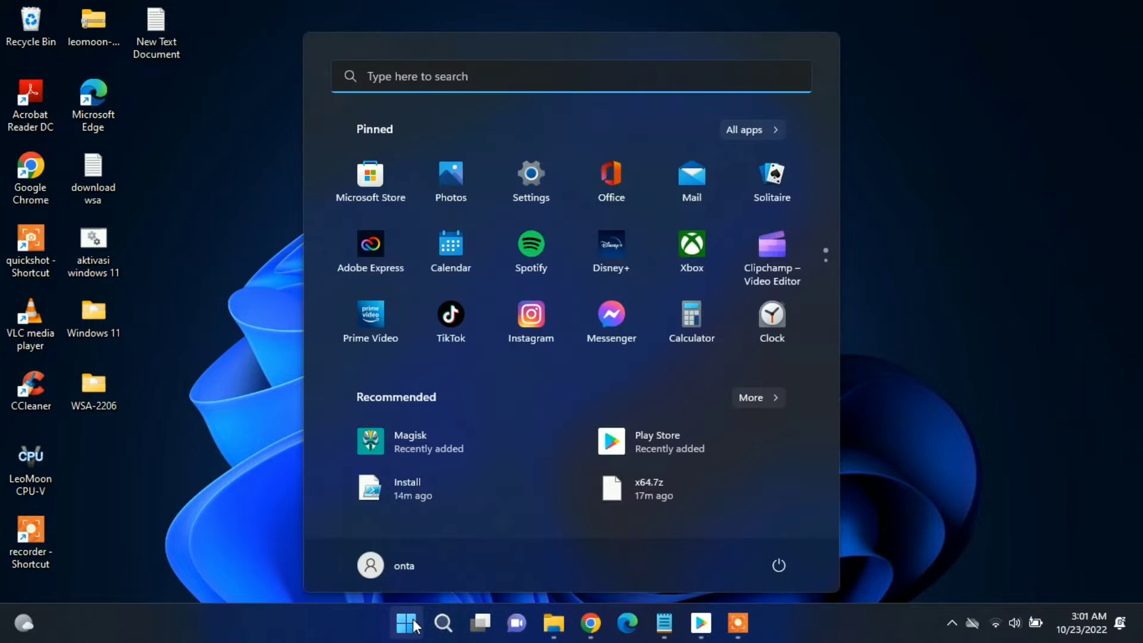
{"action": "type", "text": "wi"}
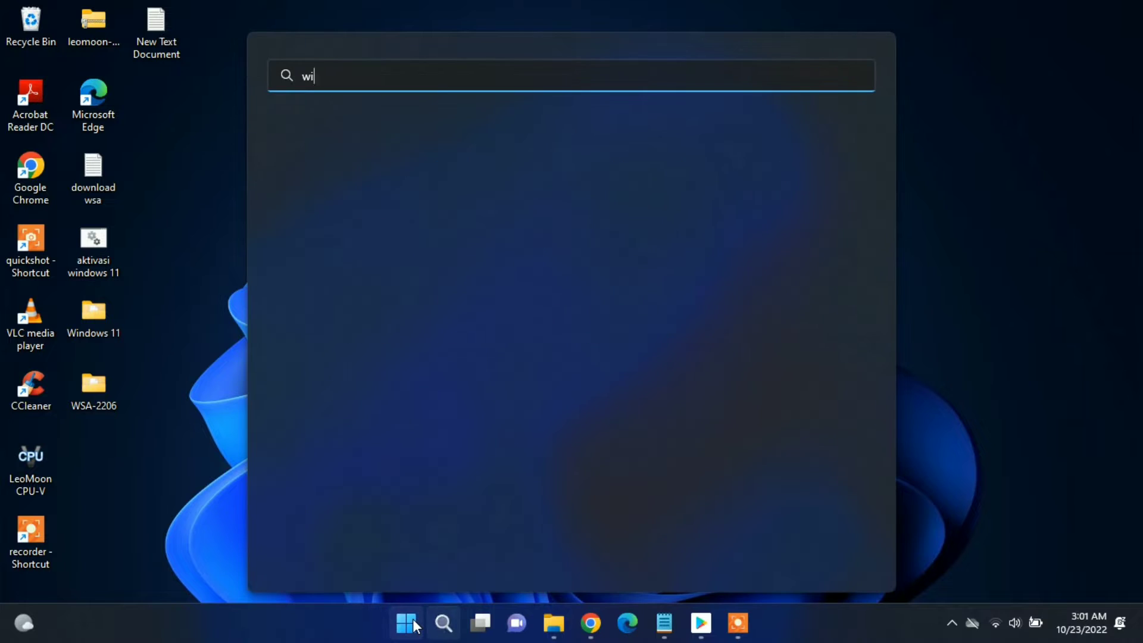
{"action": "type", "text": "ndows sub"}
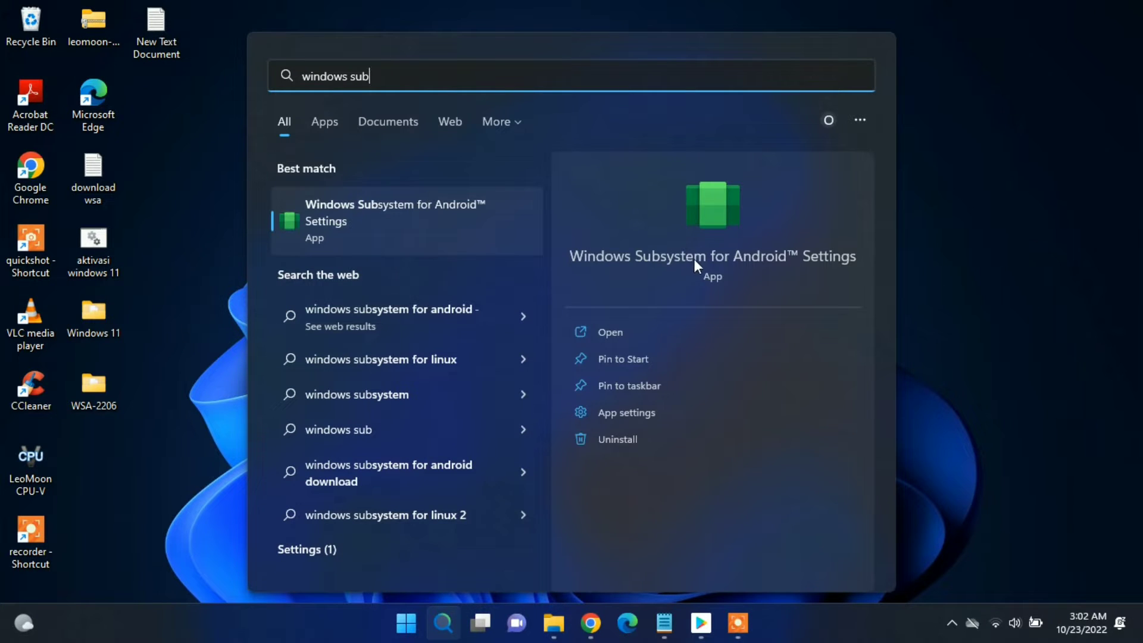
{"action": "left_click", "coordinate": [698, 255]}
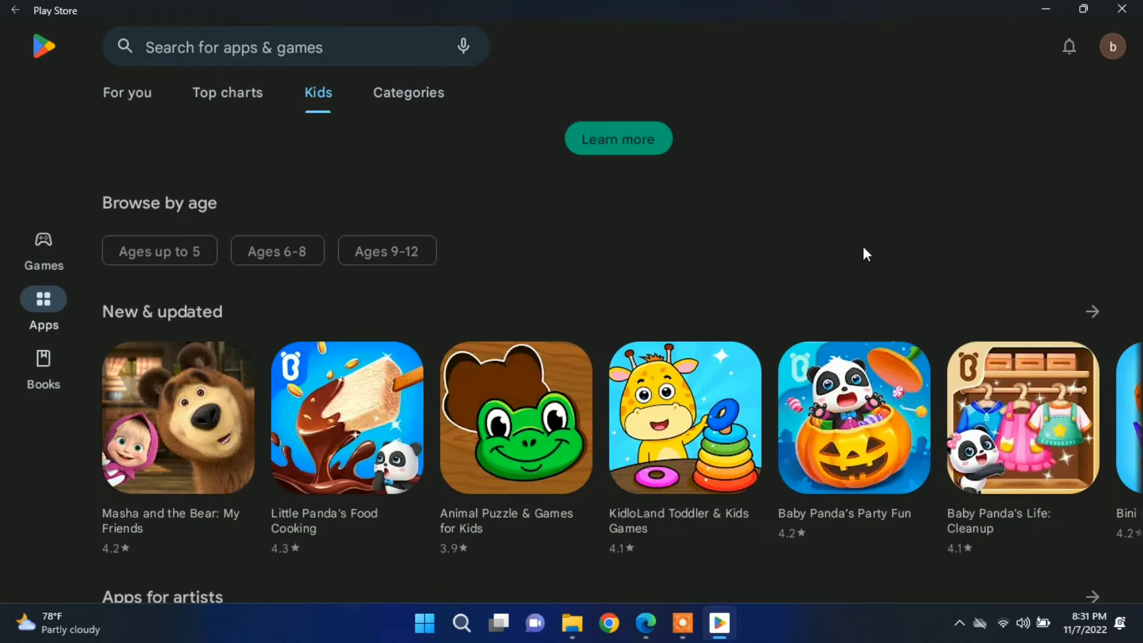
Browse the Play Store's Kids app listings and the suggested and top-rated titles in the Games section
{"action": "left_click_drag", "start_coordinate": [865, 252], "coordinate": [833, 1]}
{"action": "scroll", "coordinate": [522, 235], "scroll_direction": "down", "scroll_amount": 10}
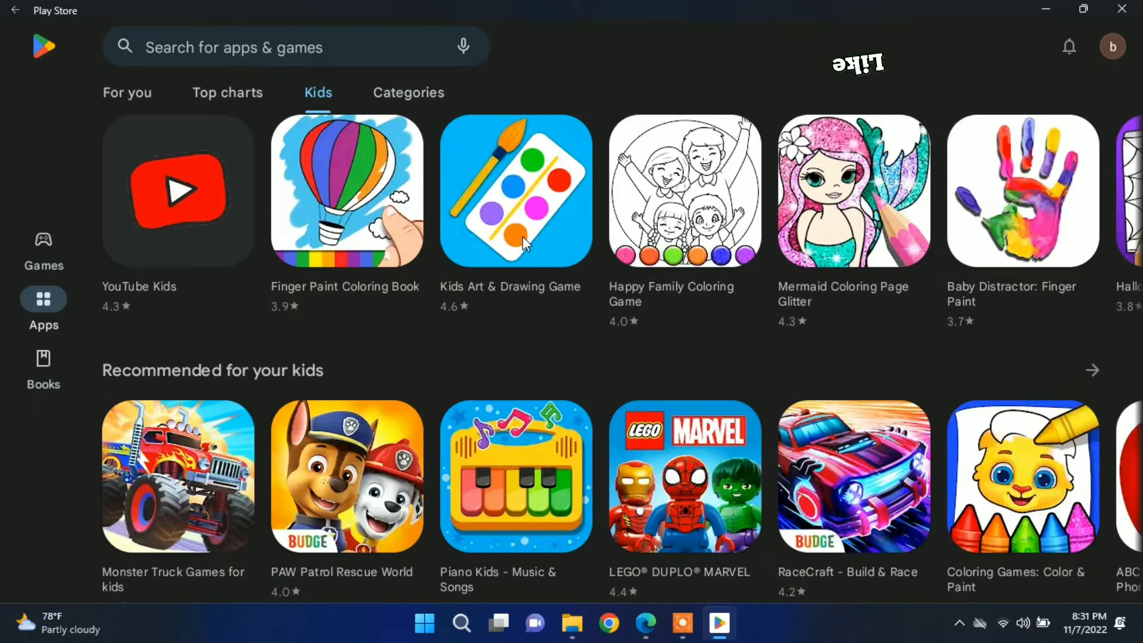
{"action": "scroll", "coordinate": [276, 266], "scroll_direction": "down", "scroll_amount": 2}
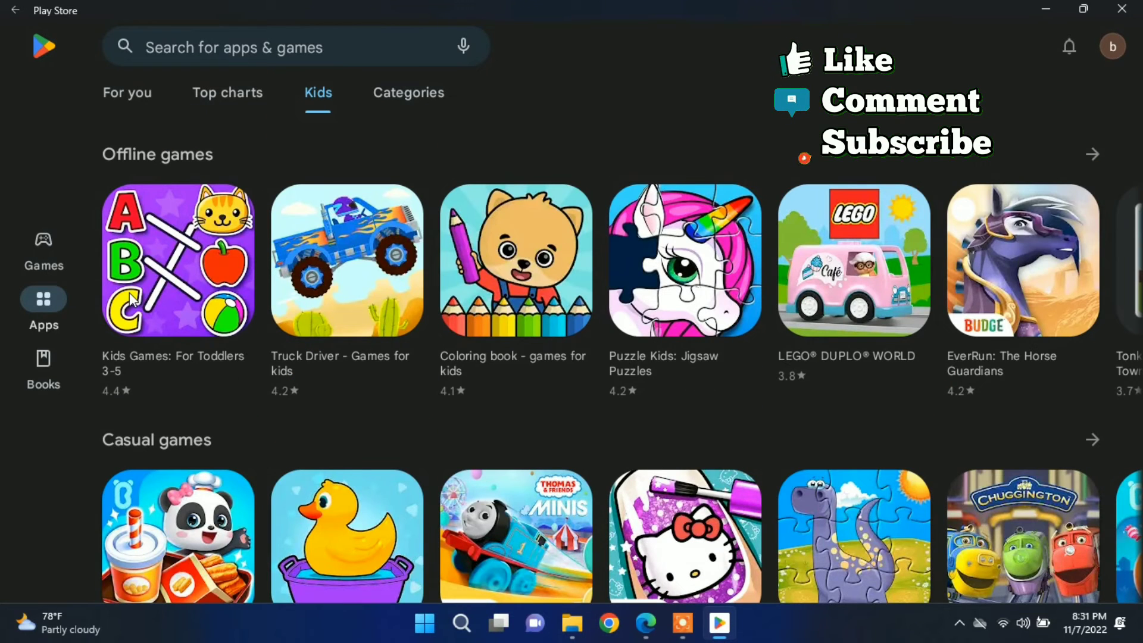
{"action": "left_click", "coordinate": [28, 257]}
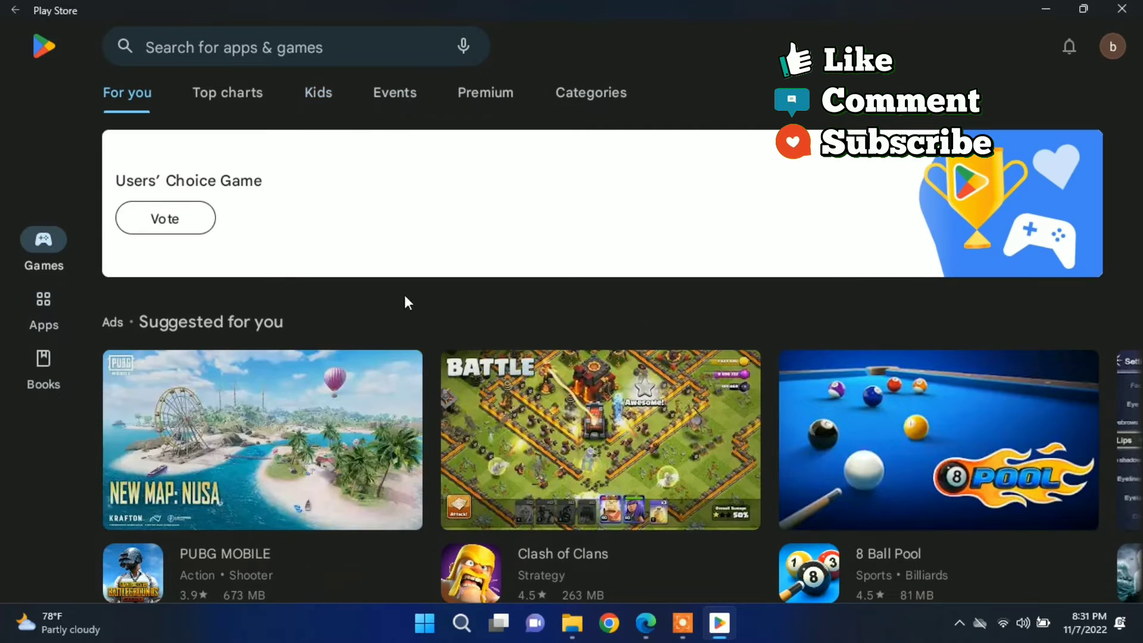
{"action": "scroll", "coordinate": [510, 274], "scroll_direction": "down", "scroll_amount": 3}
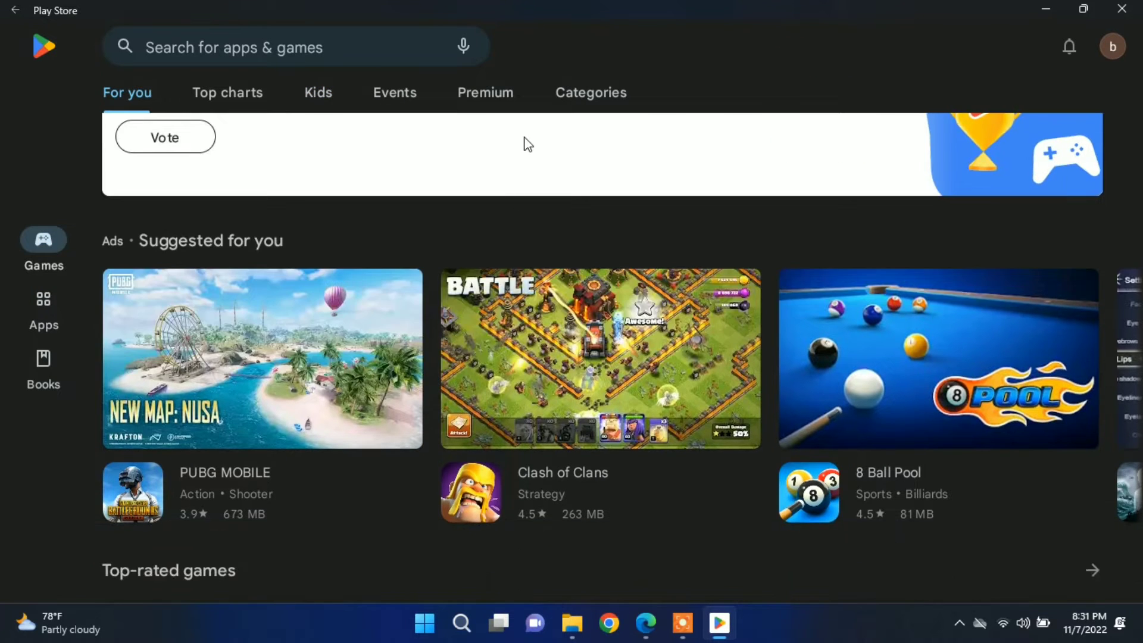
{"action": "scroll", "coordinate": [526, 145], "scroll_direction": "down", "scroll_amount": 1}
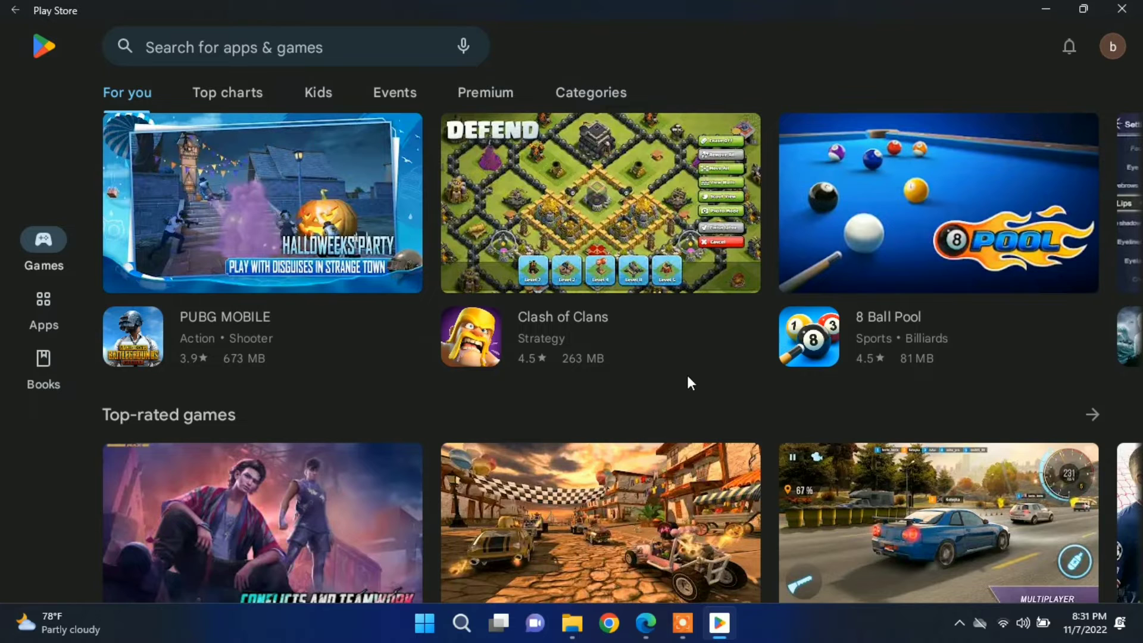
{"action": "scroll", "coordinate": [695, 283], "scroll_direction": "down", "scroll_amount": 3}
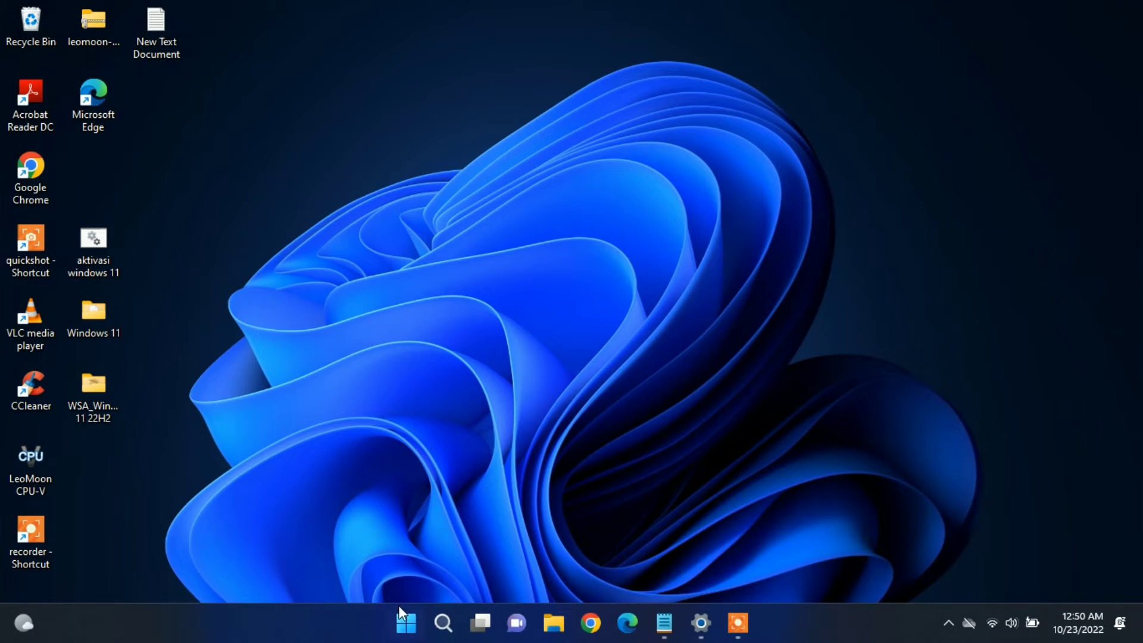
Search Windows for "feature" and open the settings to turn Windows features on or off
{"action": "left_click", "coordinate": [406, 624]}
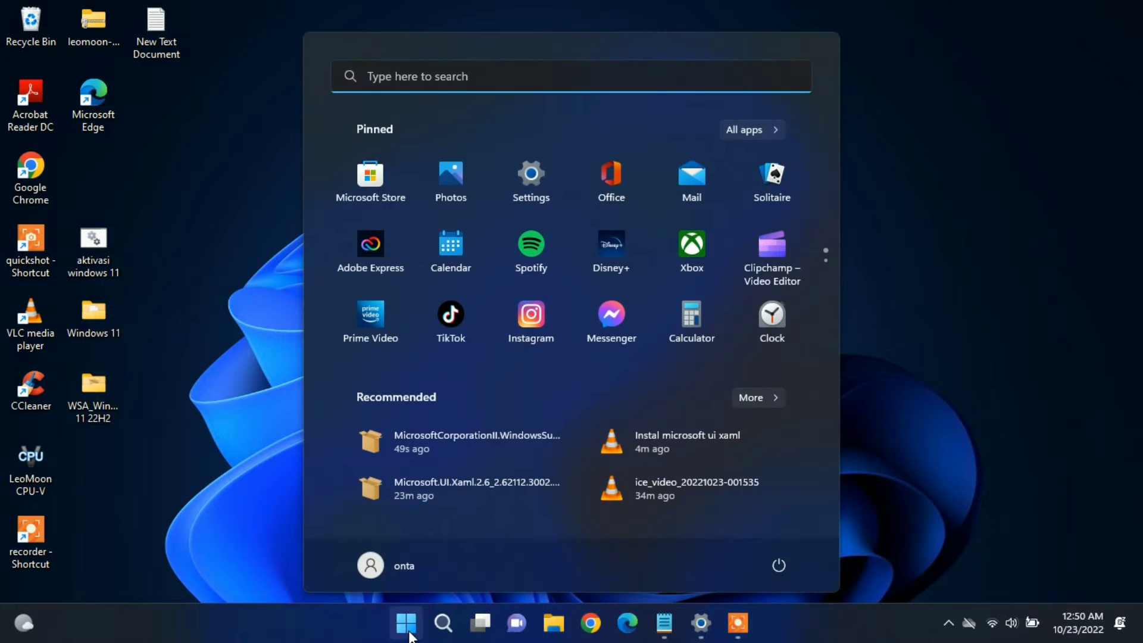
{"action": "type", "text": "featu"}
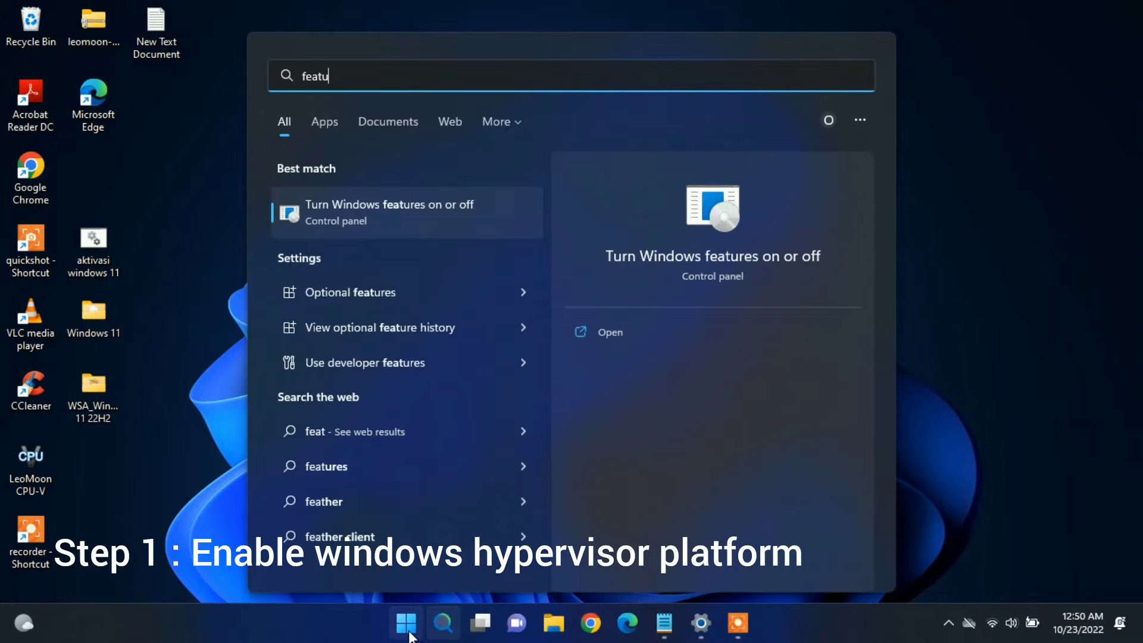
{"action": "type", "text": "re"}
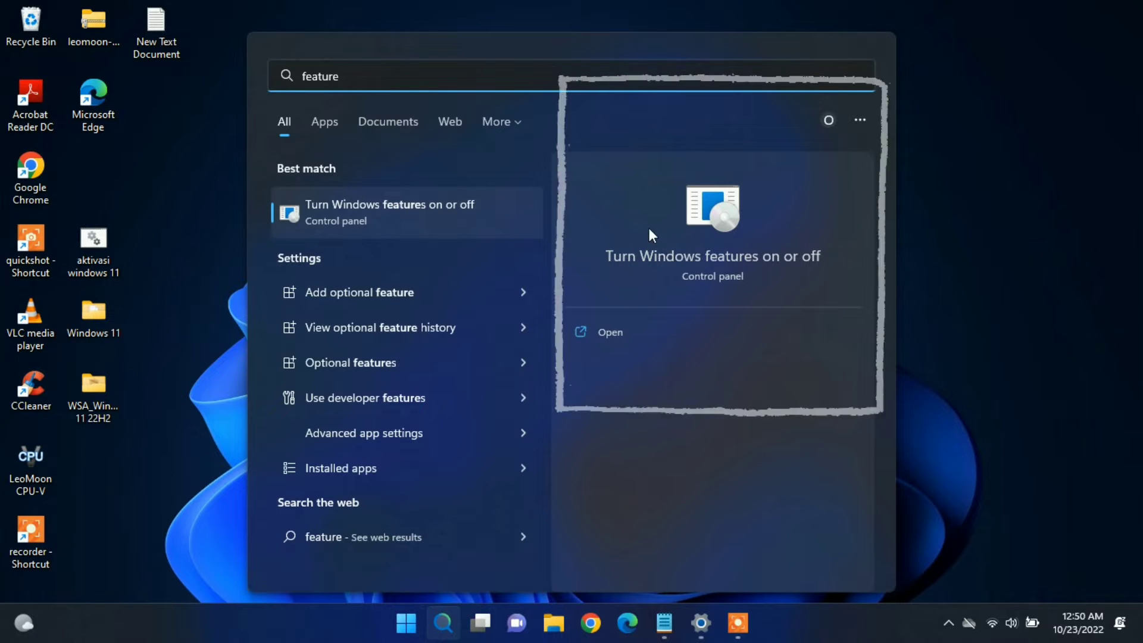
{"action": "left_click", "coordinate": [719, 259]}
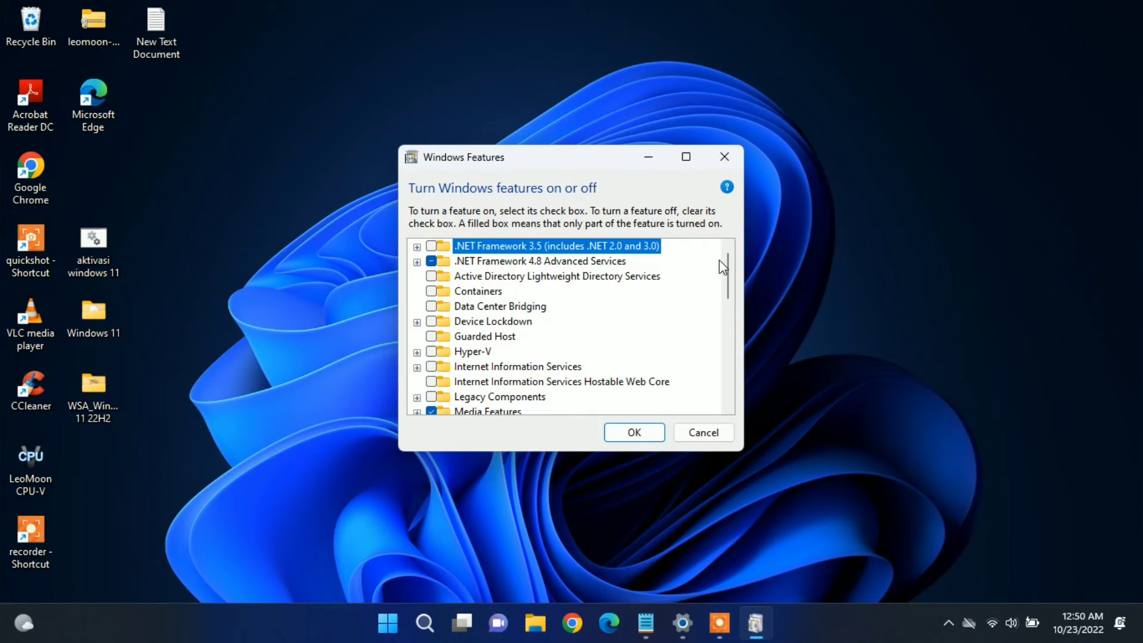
Enable Virtual Machine Platform and Windows Hypervisor Platform in Windows Features and apply the changes
{"action": "left_click_drag", "start_coordinate": [727, 266], "coordinate": [728, 353]}
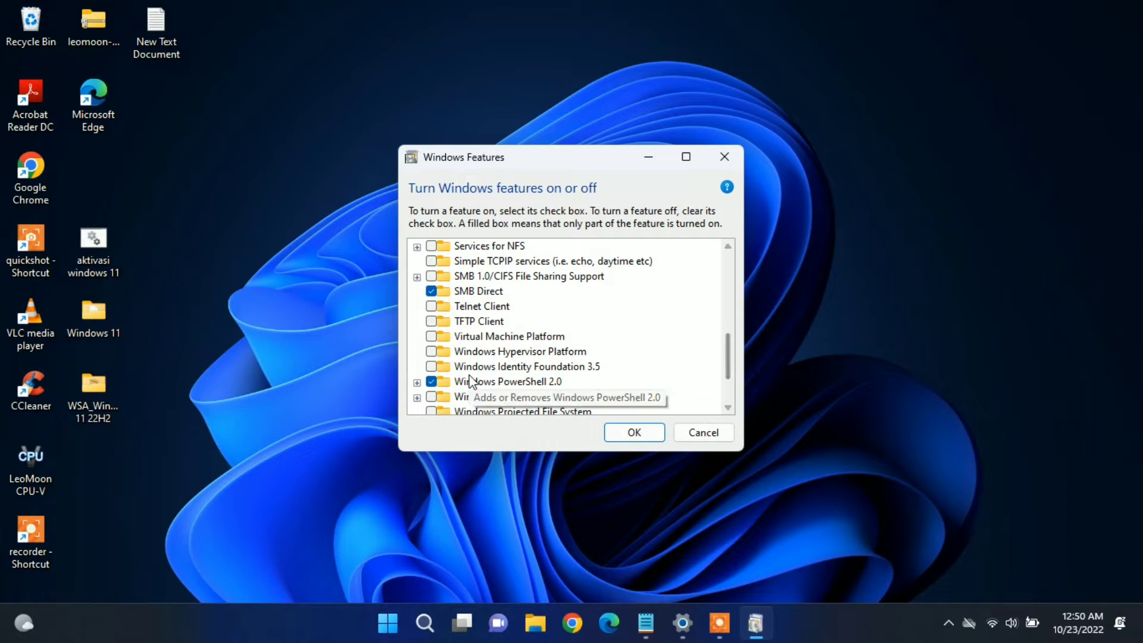
{"action": "left_click", "coordinate": [364, 322]}
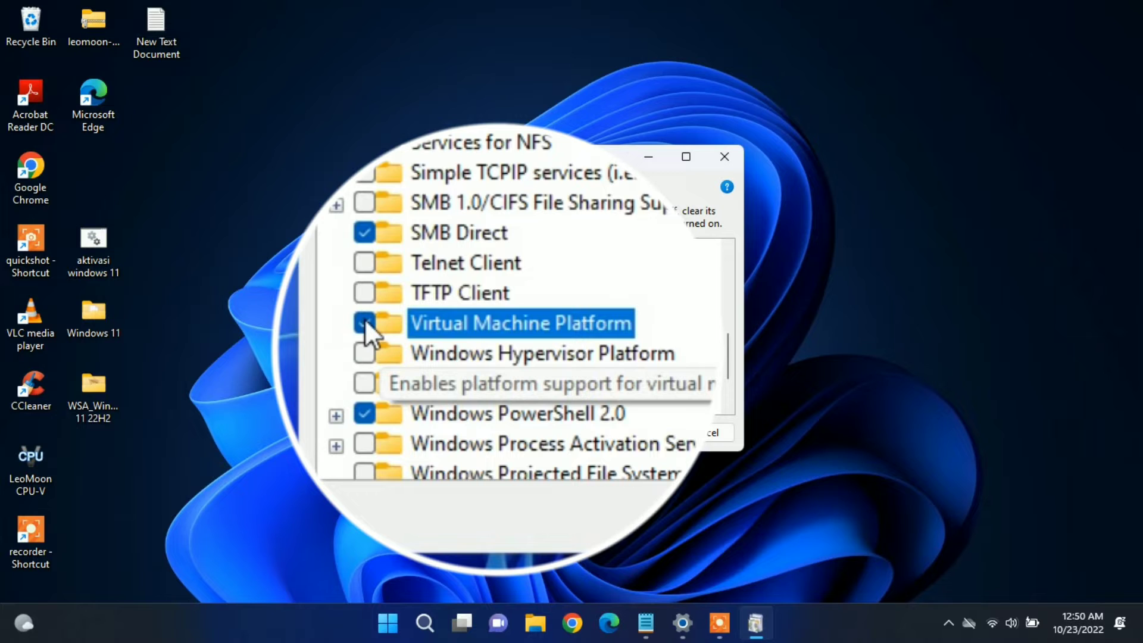
{"action": "left_click", "coordinate": [363, 351]}
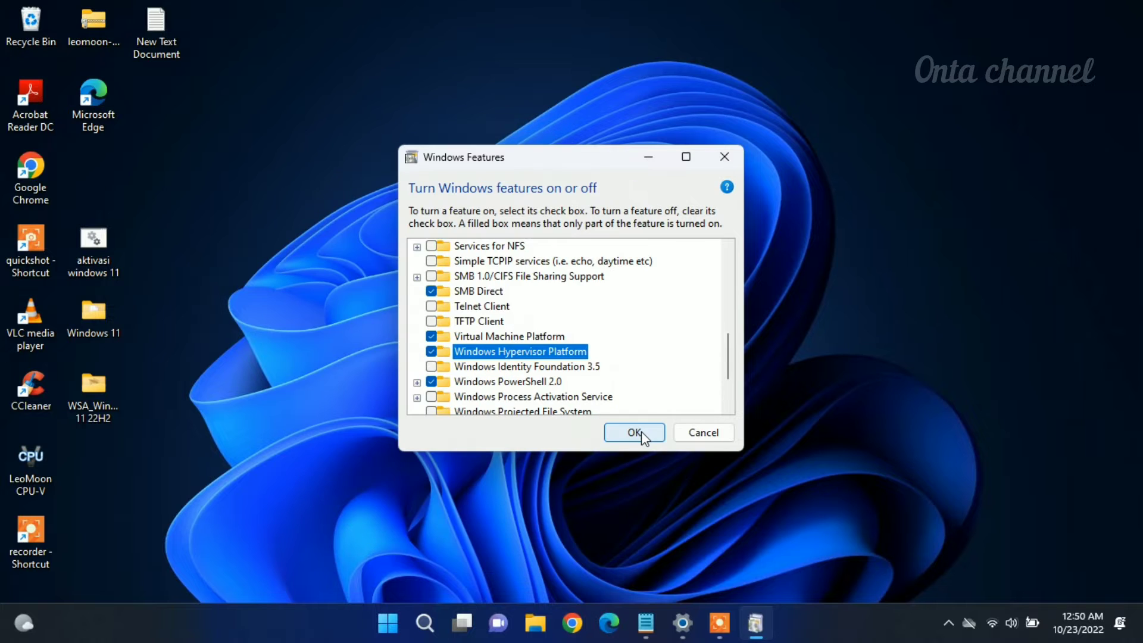
{"action": "left_click", "coordinate": [634, 432]}
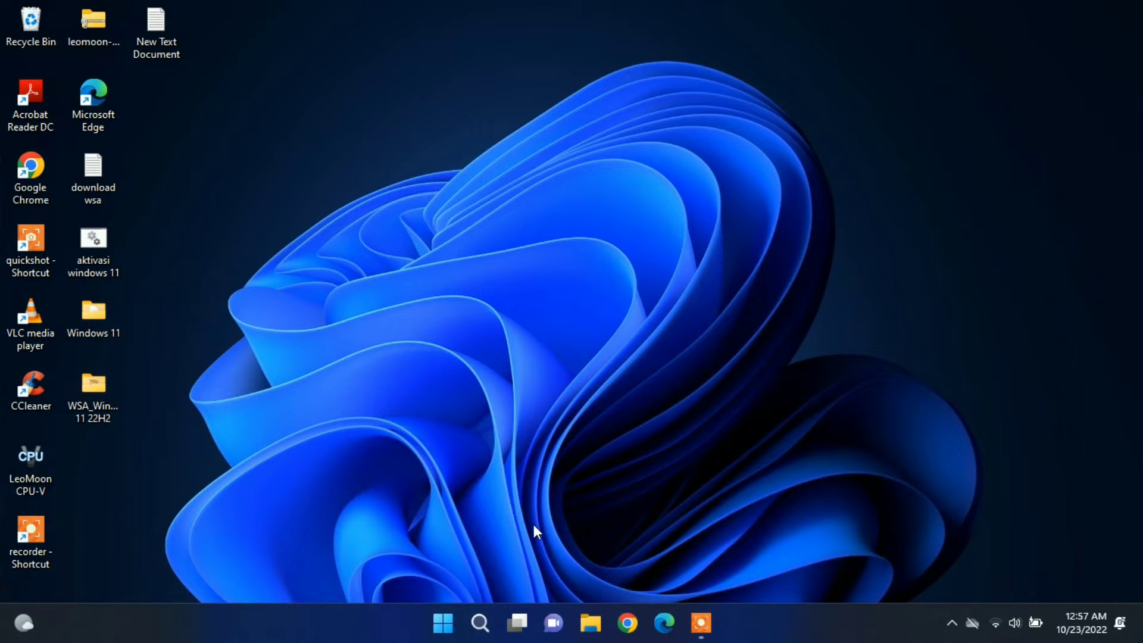
Open the Windows Developer settings and turn on Developer Mode, accepting the security confirmation
{"action": "left_click", "coordinate": [444, 622]}
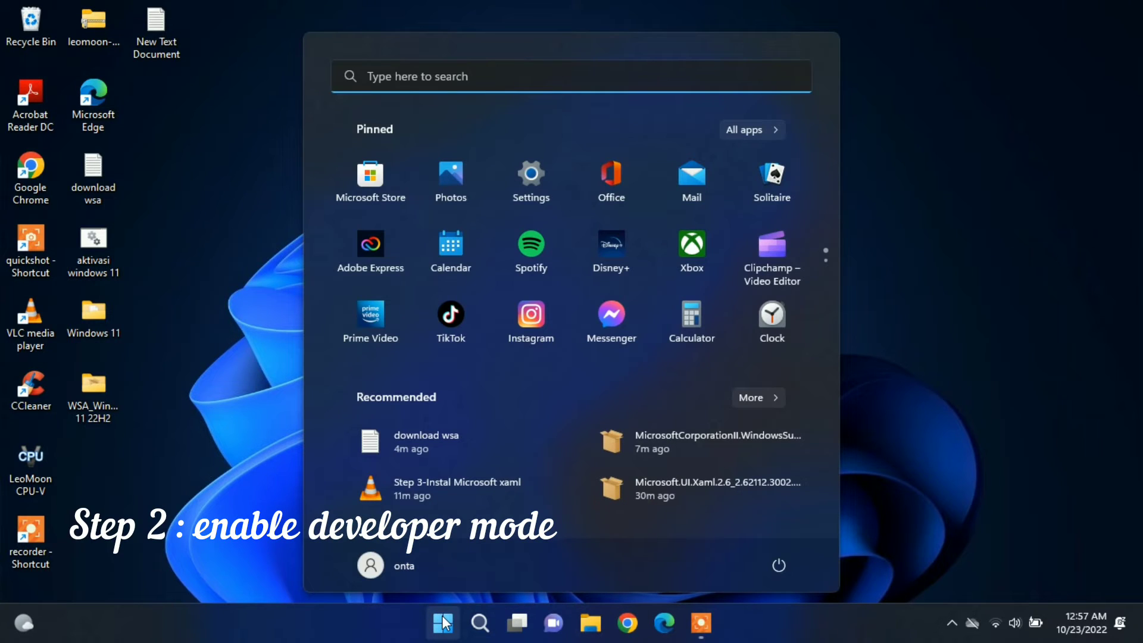
{"action": "type", "text": "developer"}
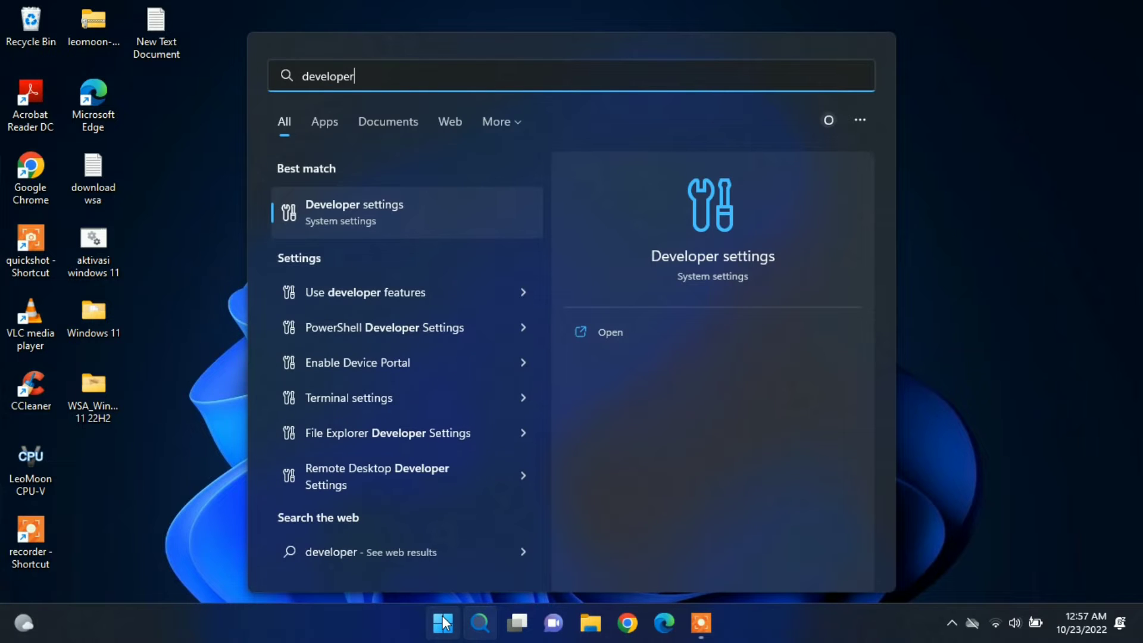
{"action": "left_click", "coordinate": [688, 257]}
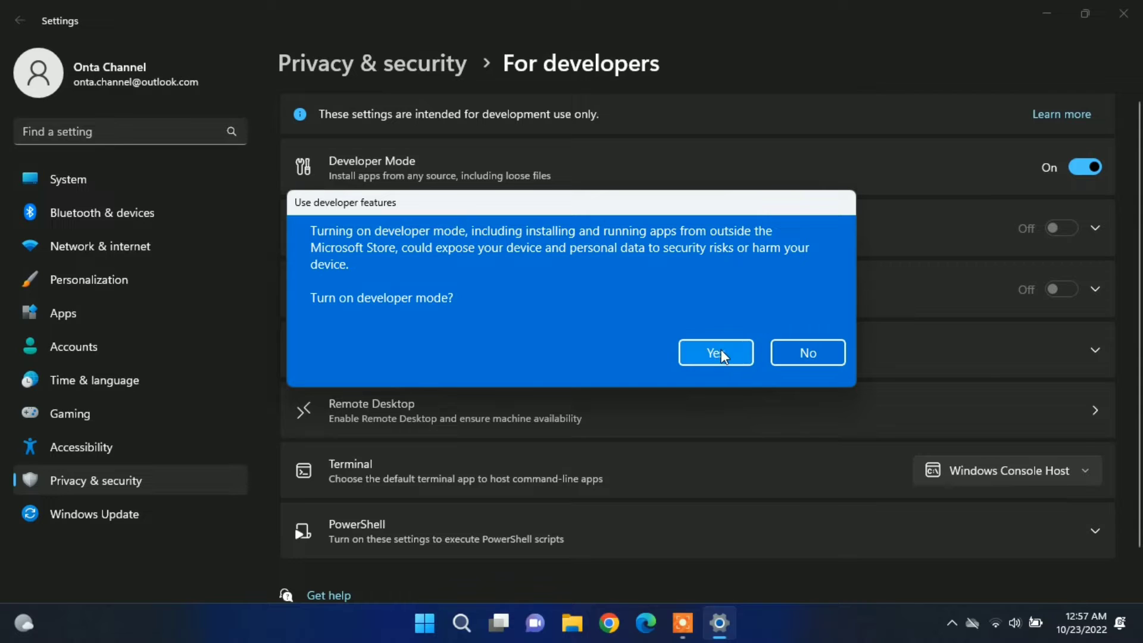
{"action": "left_click", "coordinate": [717, 351]}
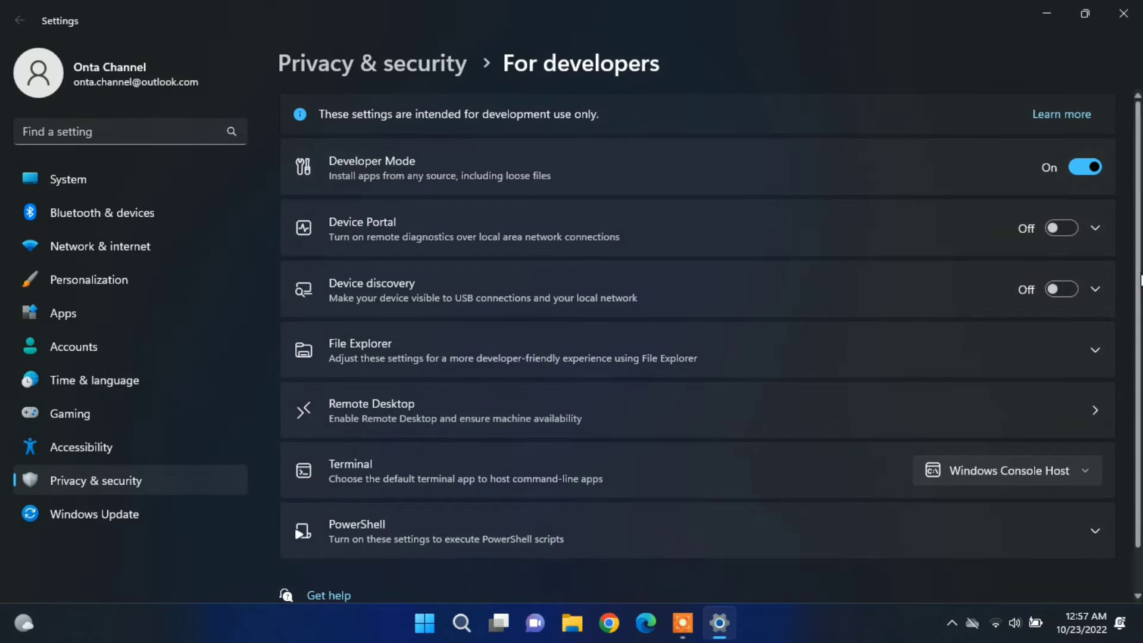
Allow local PowerShell scripts to run without signing in the developer settings and close Settings
{"action": "left_click_drag", "start_coordinate": [1140, 279], "coordinate": [1141, 297]}
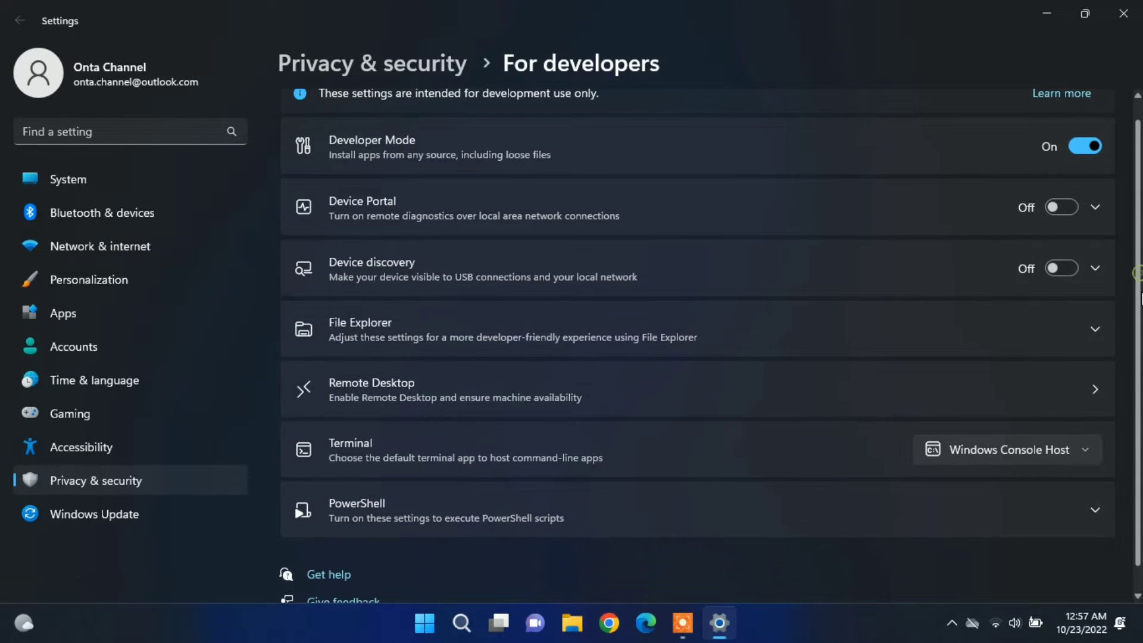
{"action": "left_click", "coordinate": [1092, 517]}
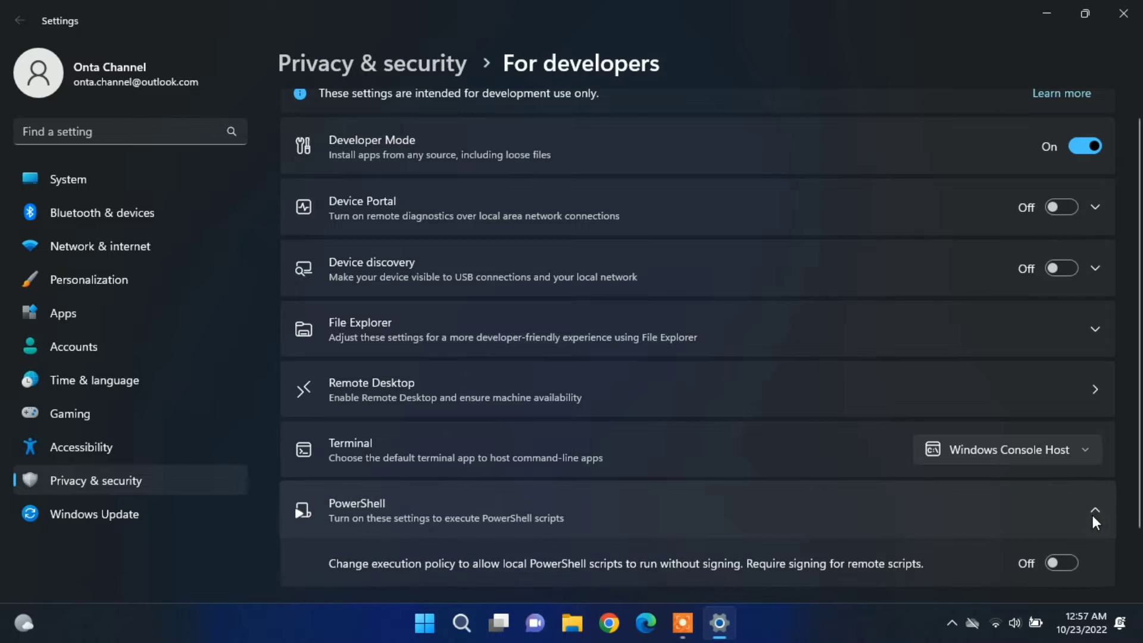
{"action": "left_click", "coordinate": [1069, 562]}
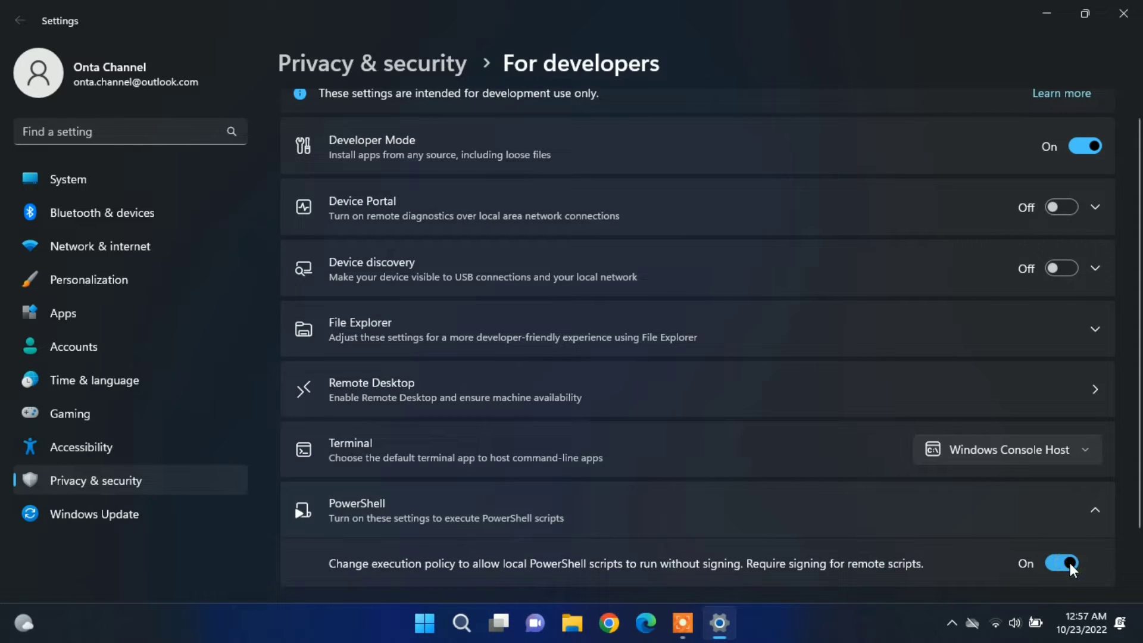
{"action": "left_click", "coordinate": [1122, 10]}
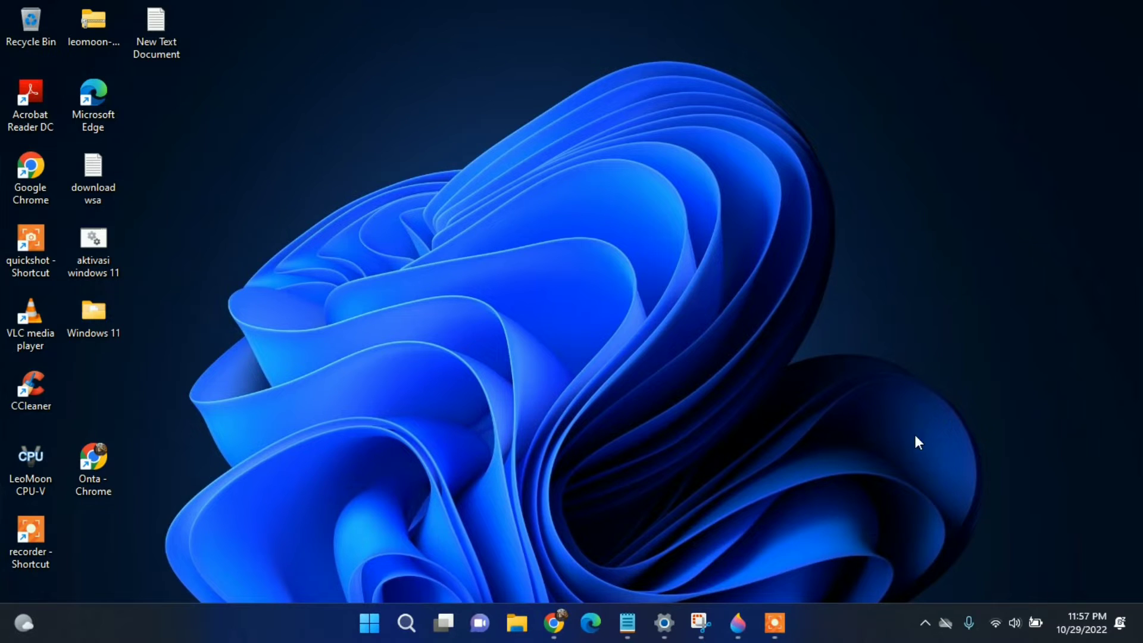
{"action": "left_click", "coordinate": [628, 623]}
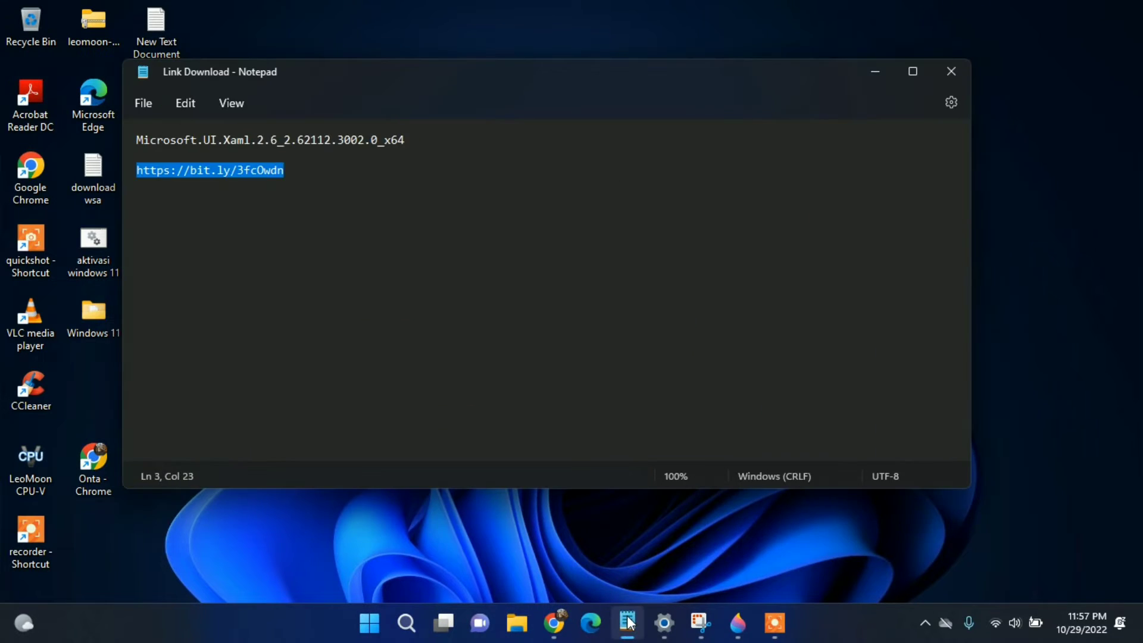
{"action": "left_click", "coordinate": [232, 139]}
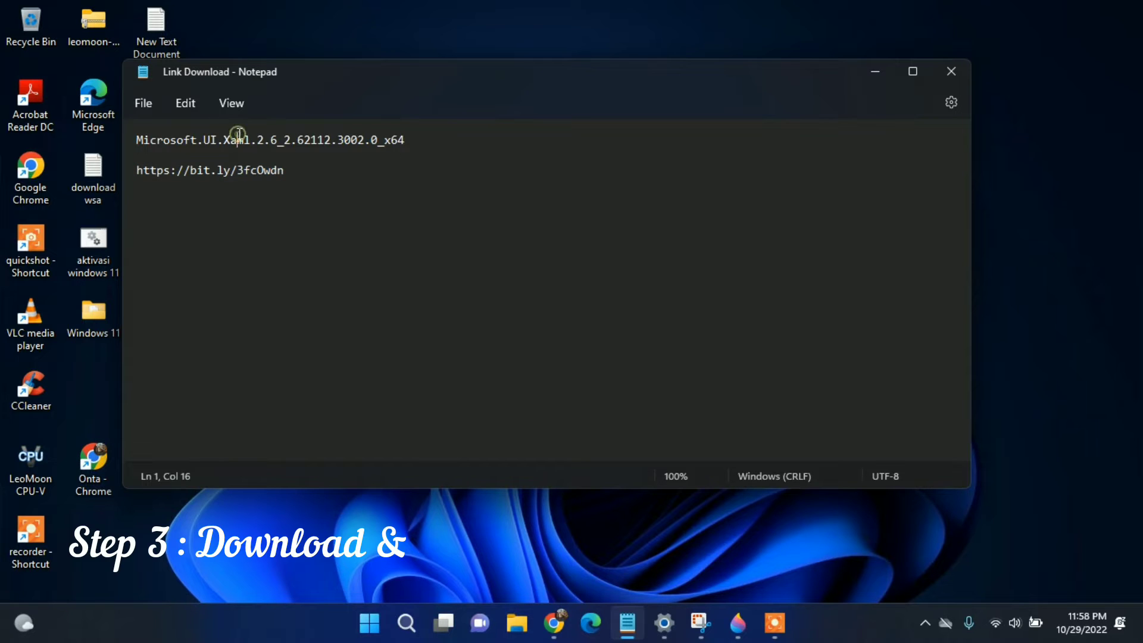
{"action": "left_click", "coordinate": [418, 149]}
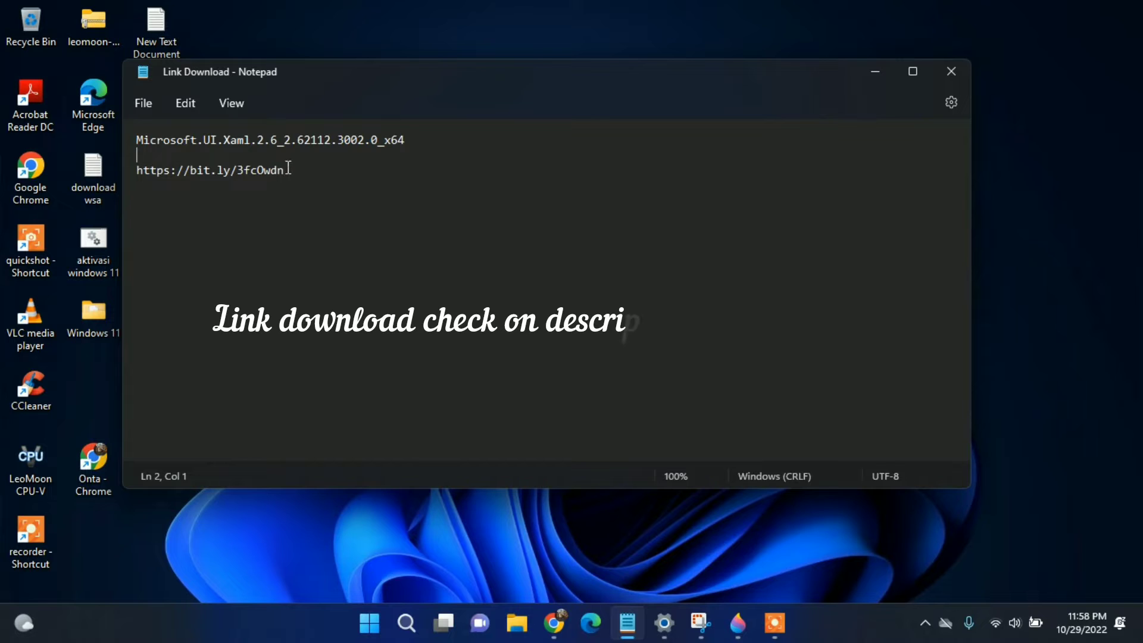
{"action": "left_click_drag", "start_coordinate": [288, 170], "coordinate": [137, 171]}
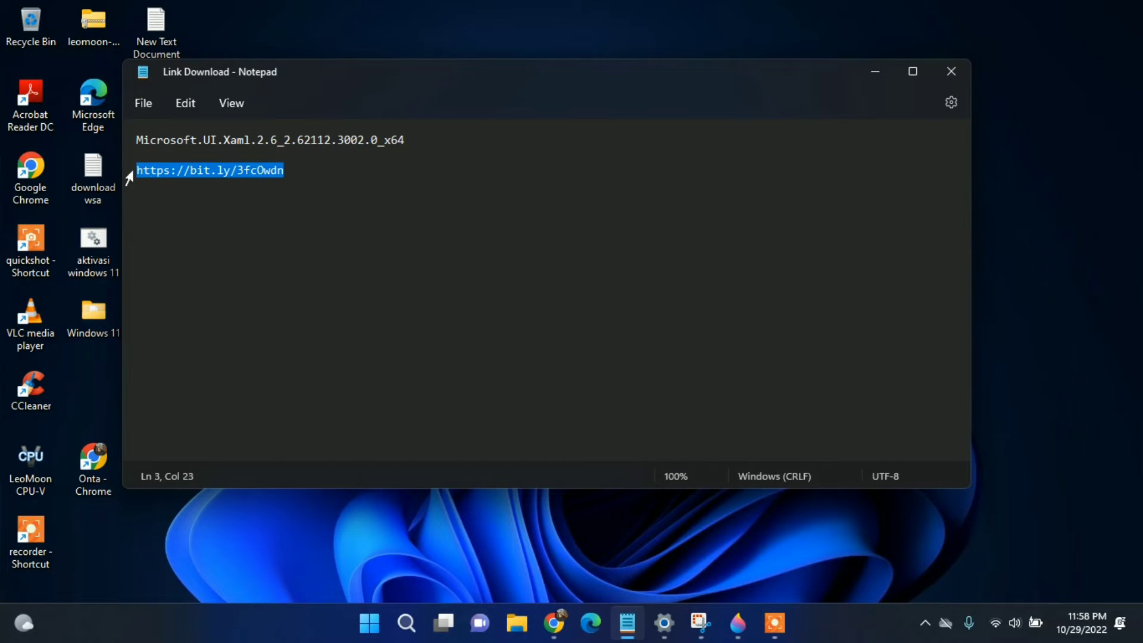
{"action": "right_click", "coordinate": [150, 170]}
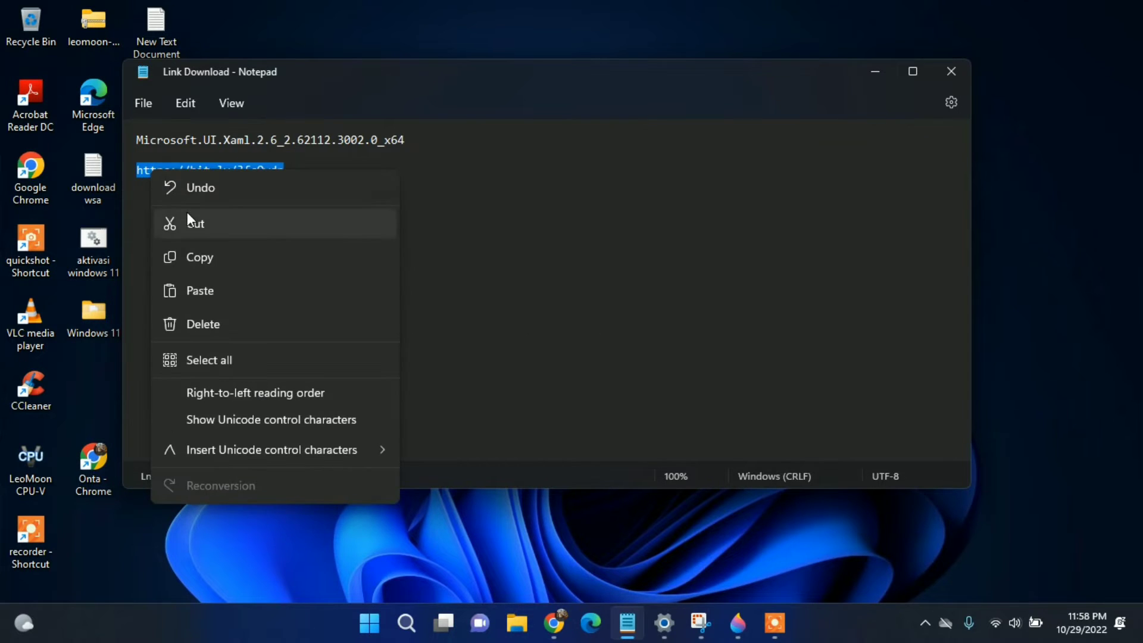
{"action": "left_click", "coordinate": [200, 258]}
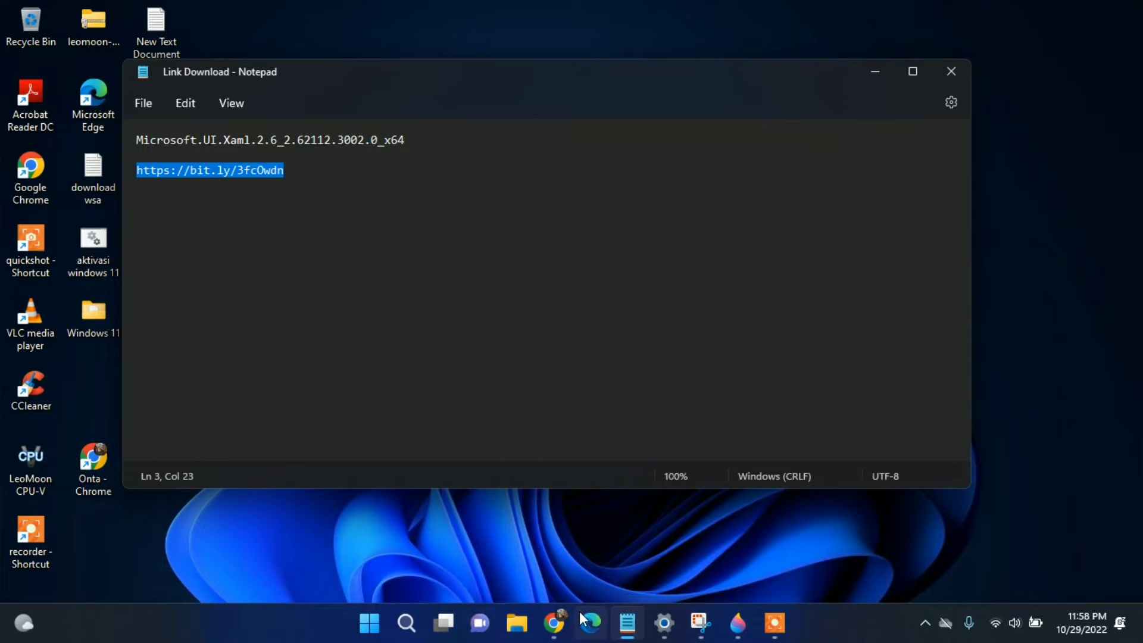
{"action": "left_click", "coordinate": [554, 623]}
{"action": "left_click", "coordinate": [204, 48]}
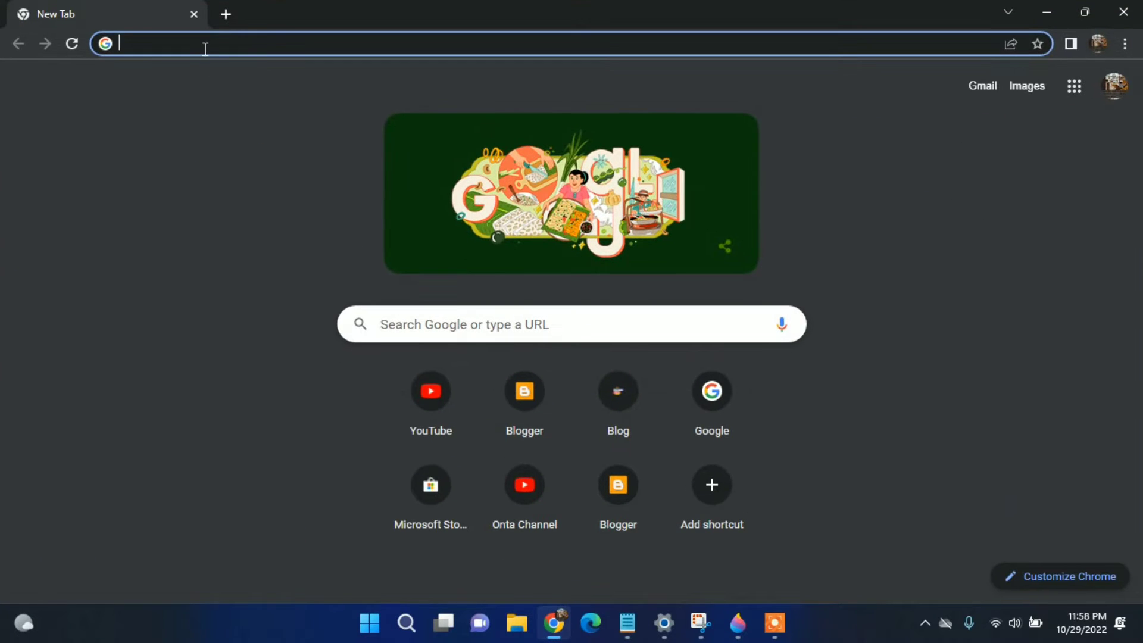
{"action": "right_click", "coordinate": [204, 48]}
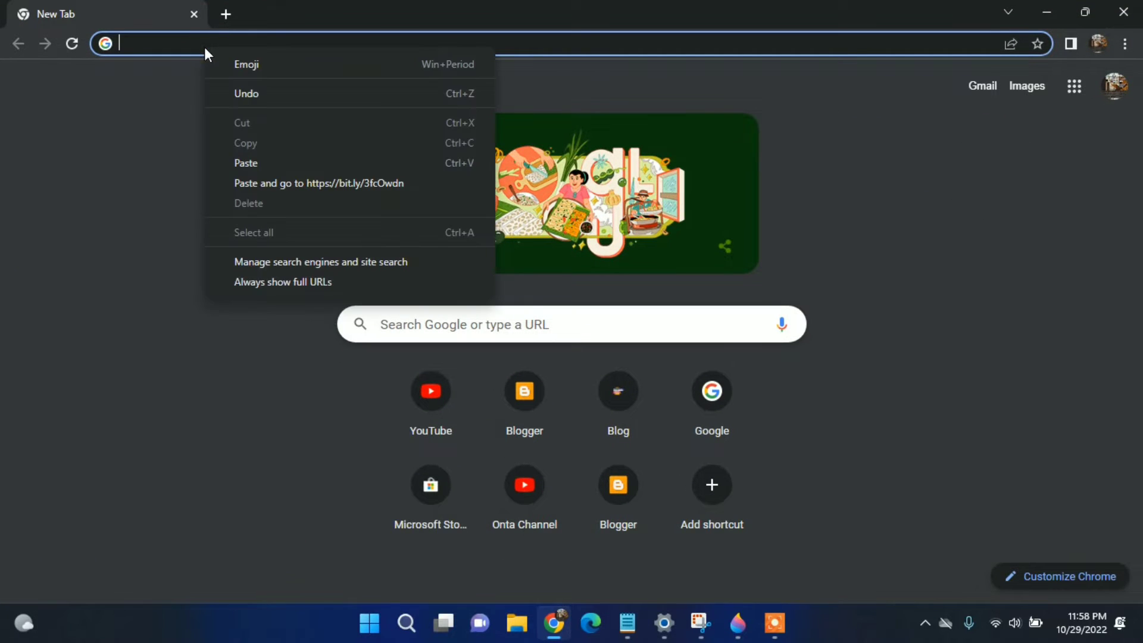
{"action": "left_click", "coordinate": [256, 165]}
{"action": "key", "text": "Return"}
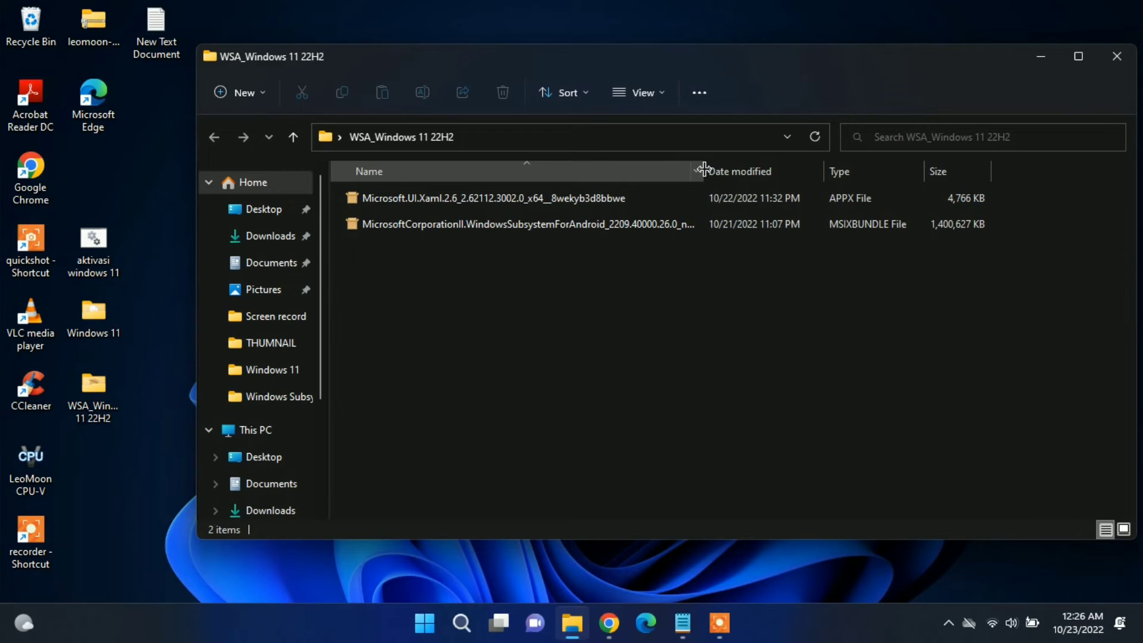
Widen the Name column in the WSA_Windows 11 22H2 folder and examine the Microsoft.UI.Xaml and WindowsSubsystemForAndroid package files
{"action": "left_click_drag", "start_coordinate": [701, 168], "coordinate": [774, 189]}
{"action": "left_click", "coordinate": [555, 199]}
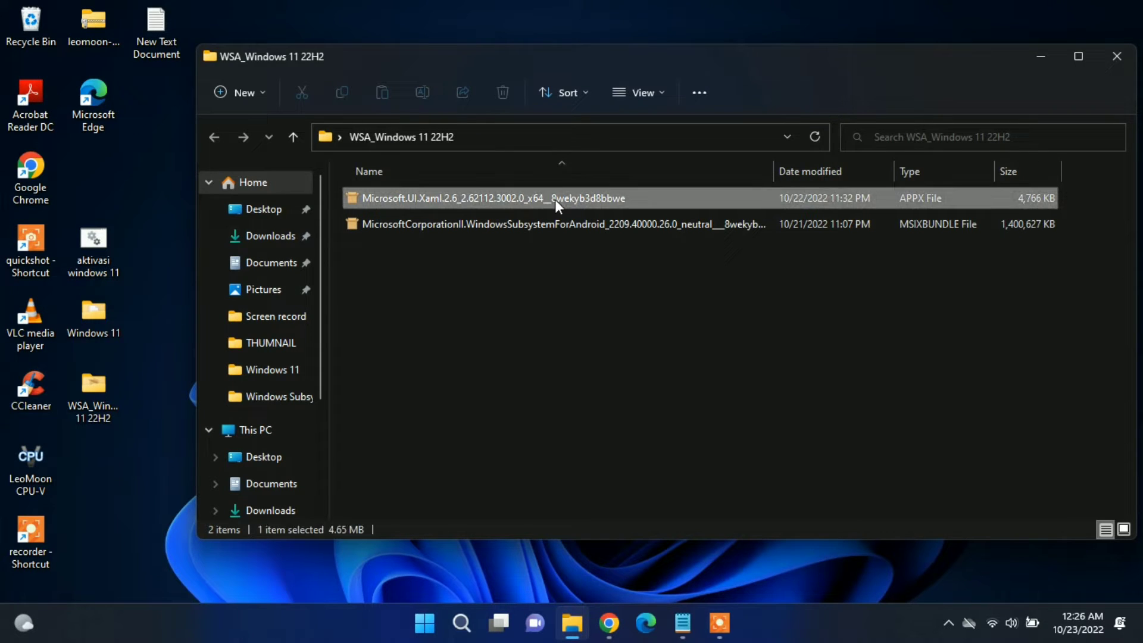
{"action": "left_click", "coordinate": [549, 225]}
{"action": "left_click", "coordinate": [550, 273]}
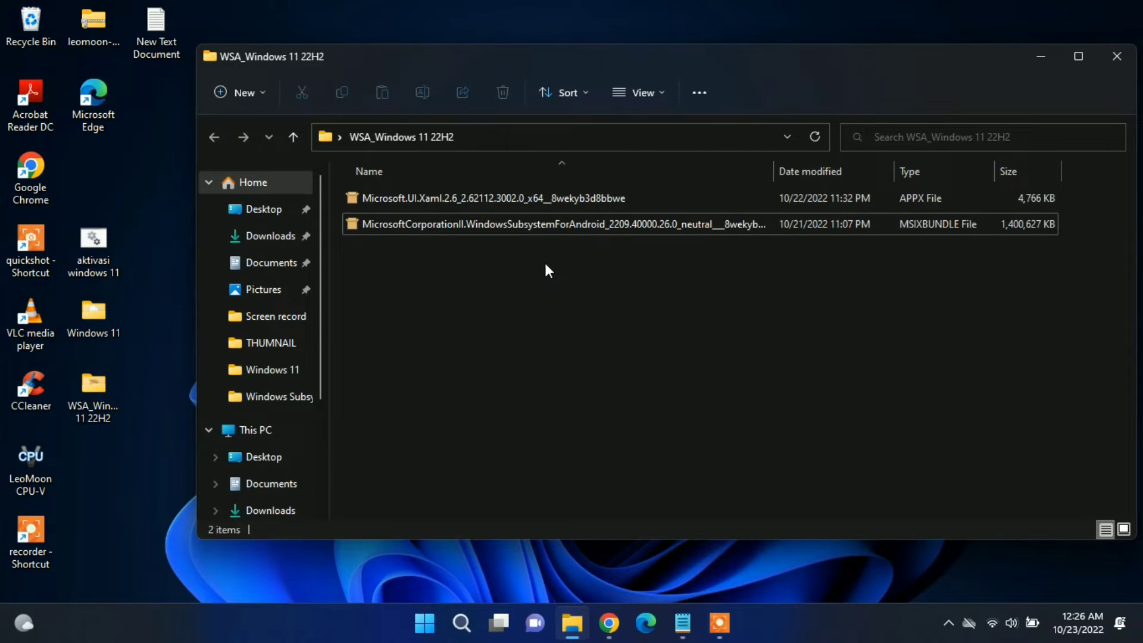
Install the Microsoft.UI.Xaml.2.6 package, agreeing to proceed on the metered connection, and close the installer
{"action": "left_click", "coordinate": [515, 202]}
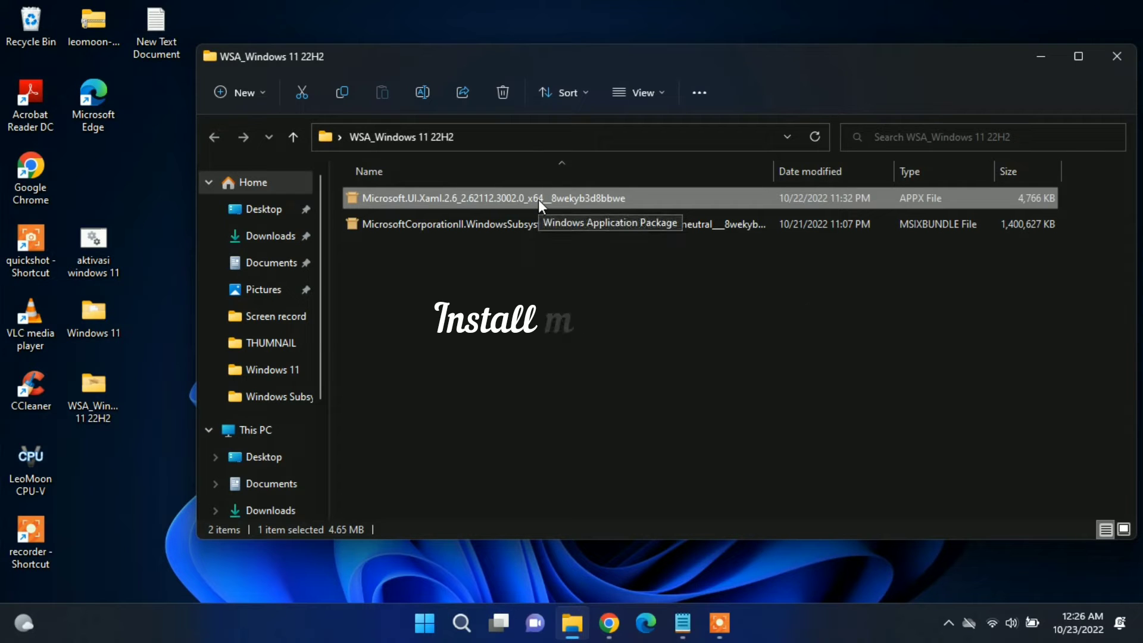
{"action": "double_click", "coordinate": [538, 199]}
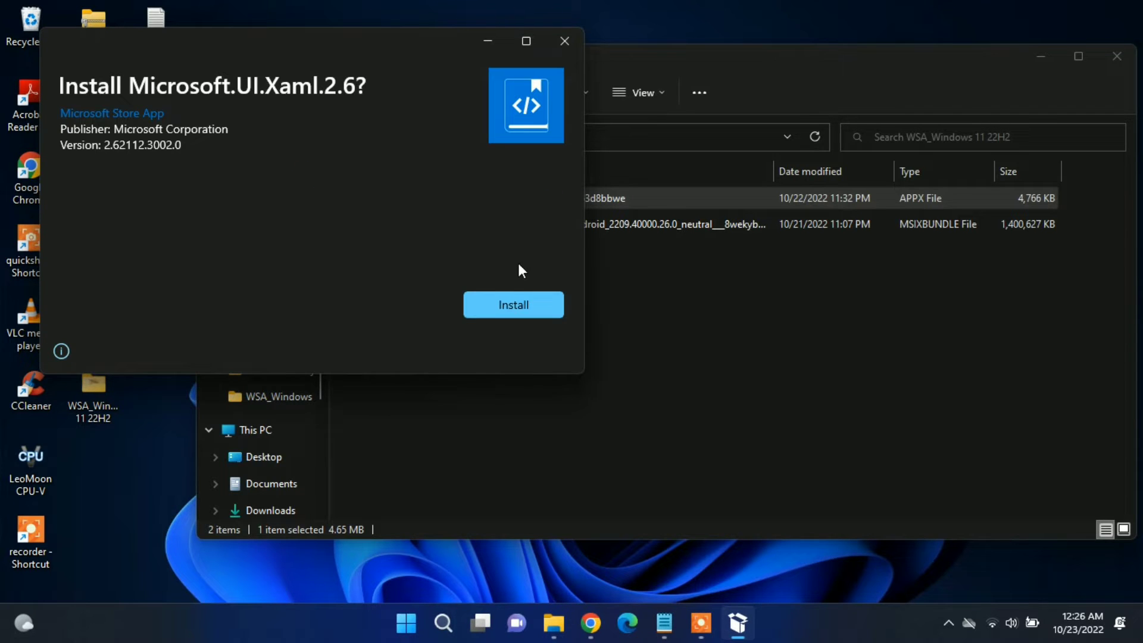
{"action": "left_click", "coordinate": [513, 305]}
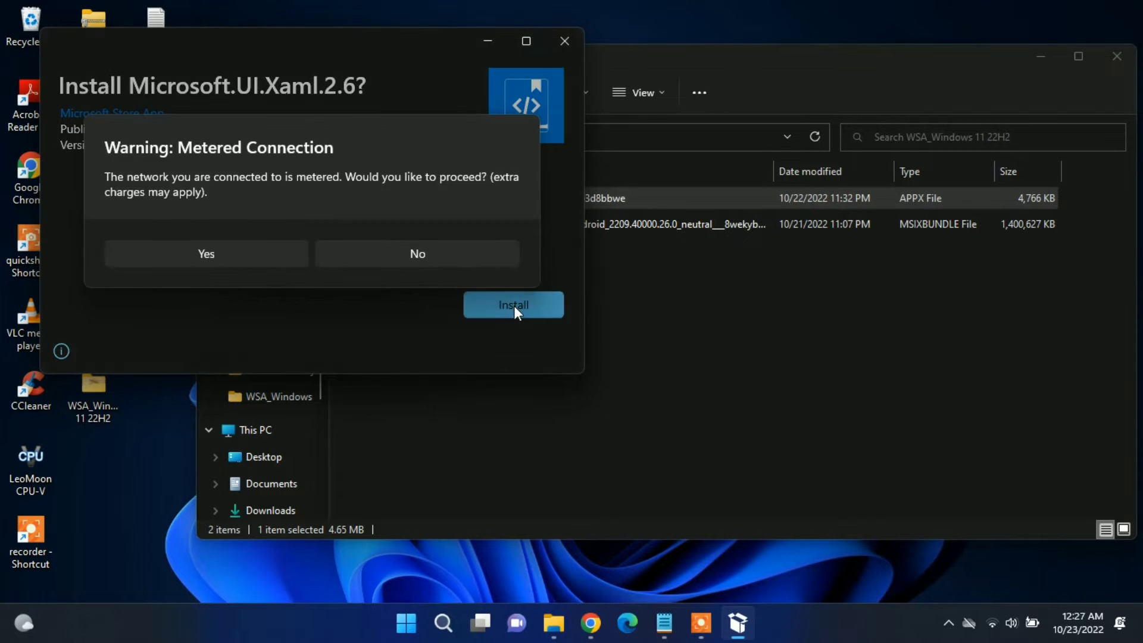
{"action": "left_click", "coordinate": [278, 253]}
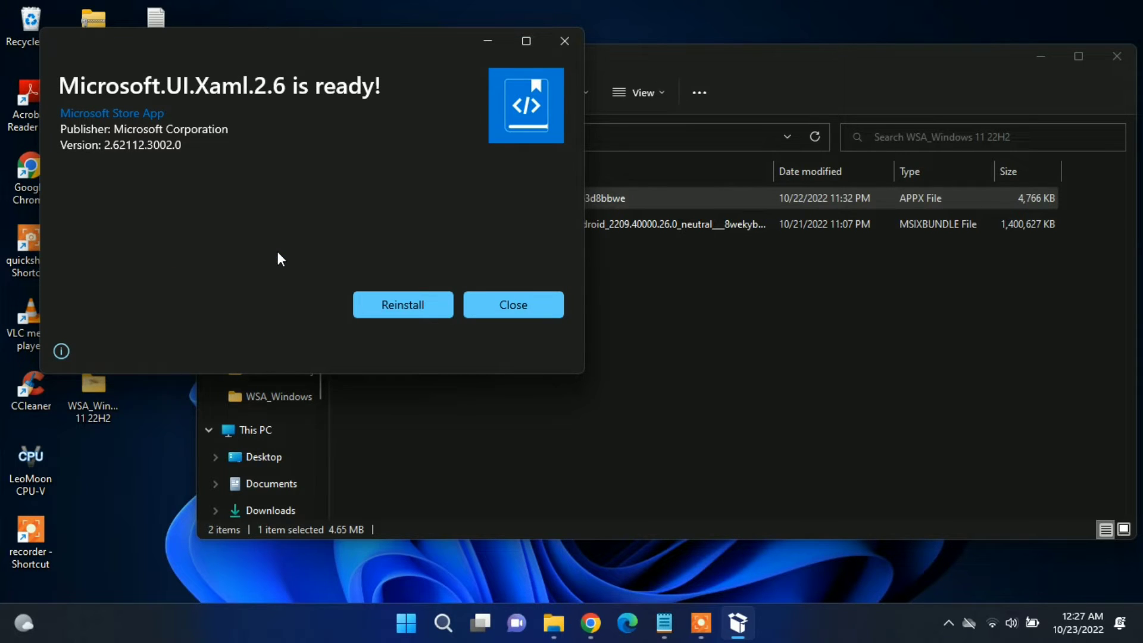
{"action": "left_click", "coordinate": [532, 309]}
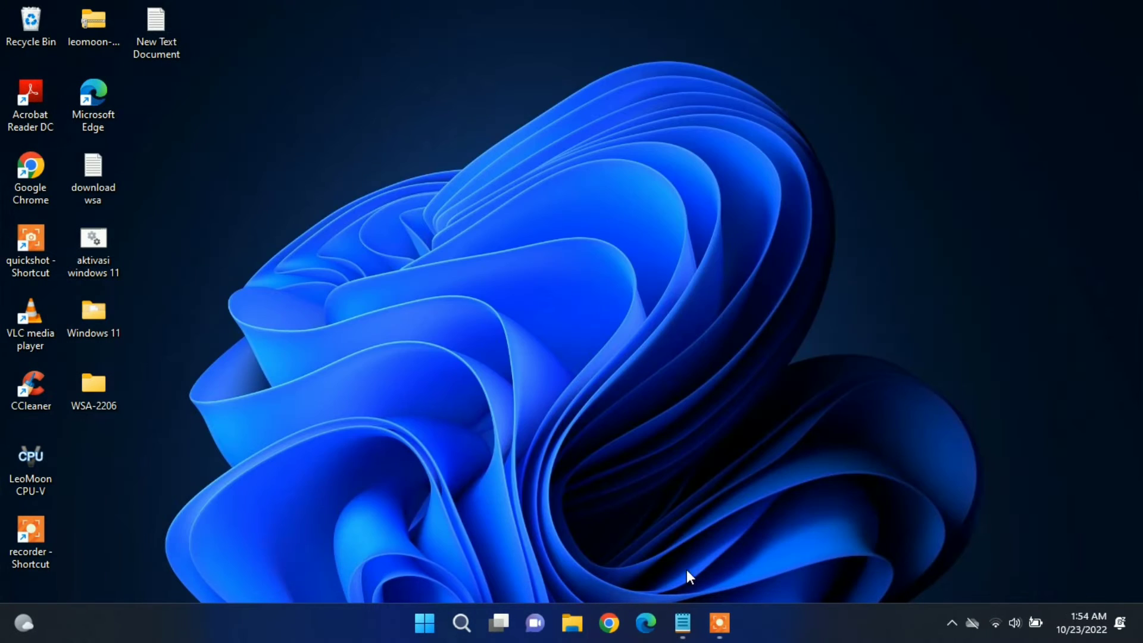
Copy the MediaFire x64.7z link from the download wsa note in Notepad and minimize the note
{"action": "left_click", "coordinate": [682, 623]}
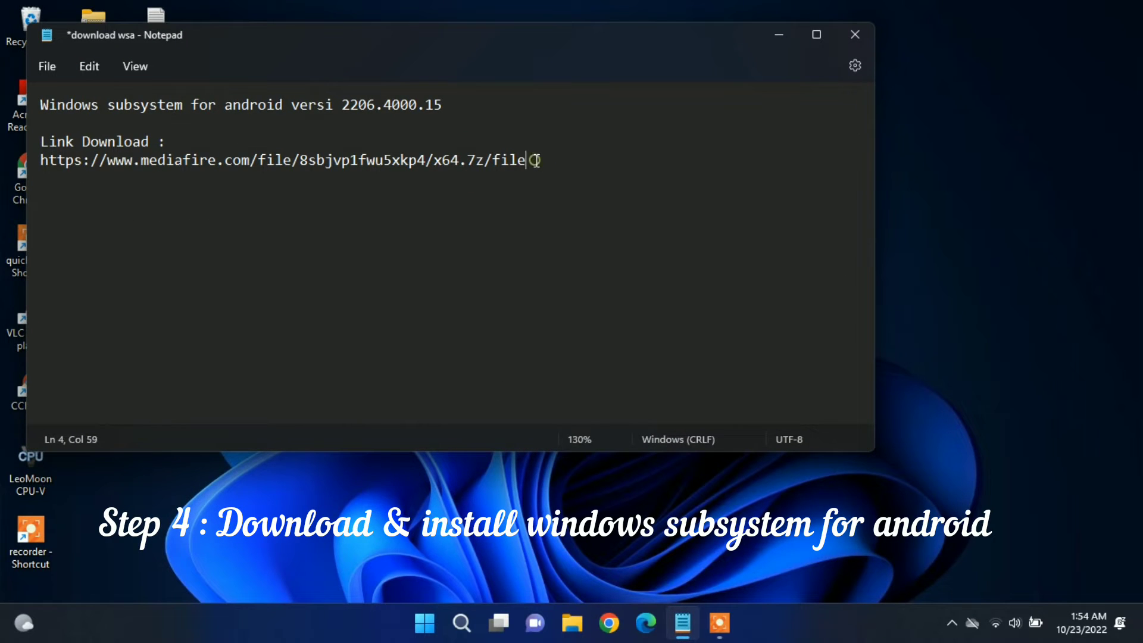
{"action": "left_click_drag", "start_coordinate": [533, 159], "coordinate": [44, 179]}
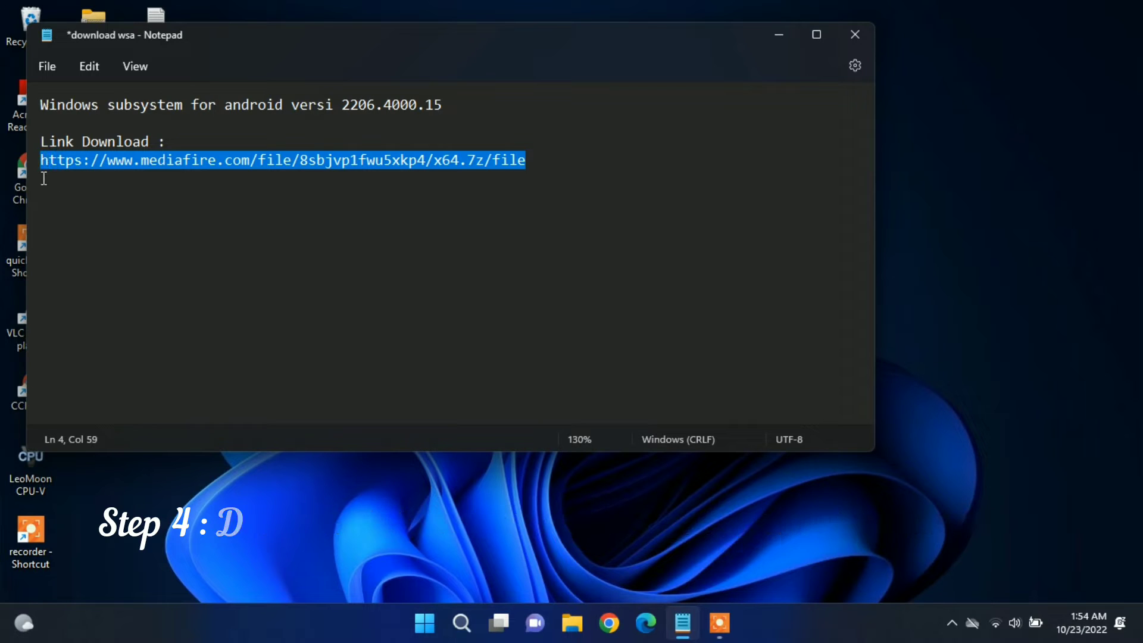
{"action": "right_click", "coordinate": [76, 158]}
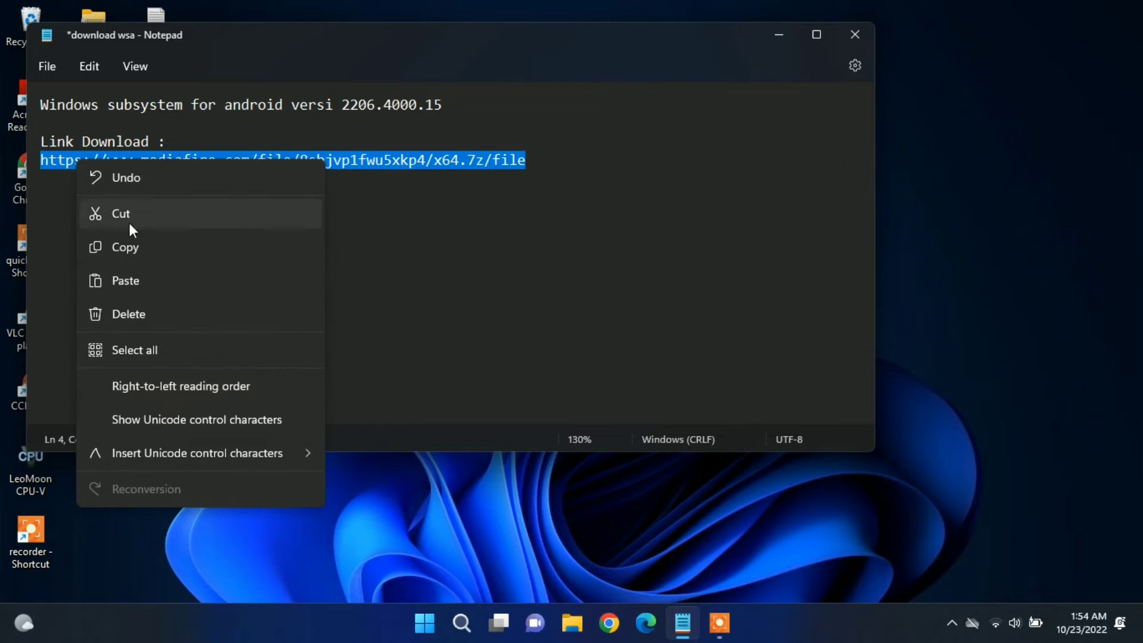
{"action": "left_click", "coordinate": [133, 247]}
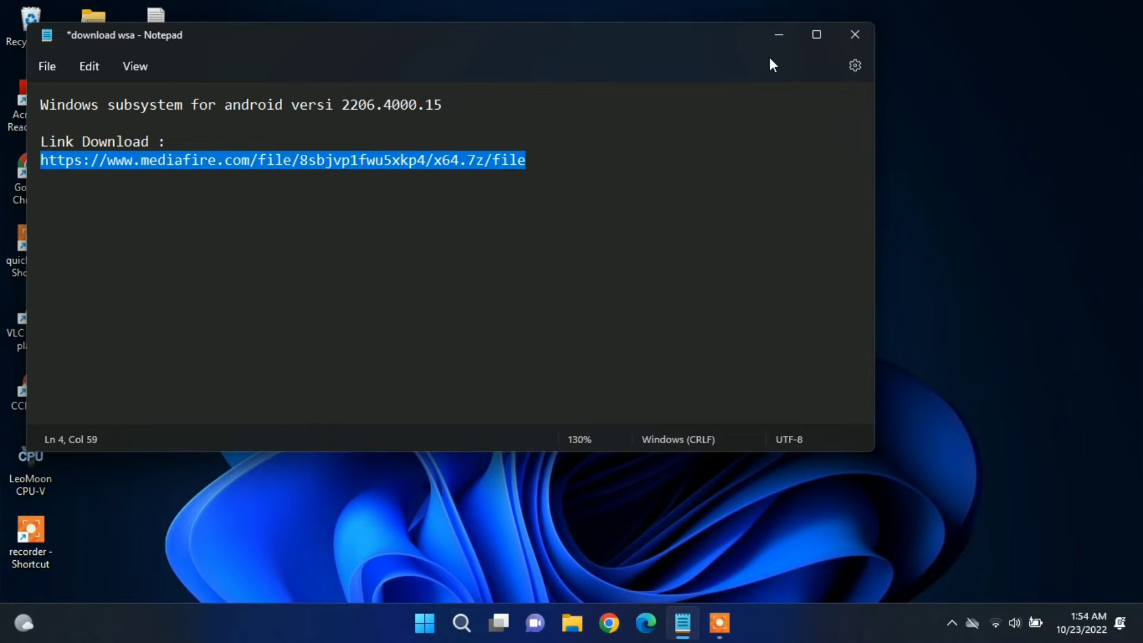
{"action": "left_click", "coordinate": [776, 41]}
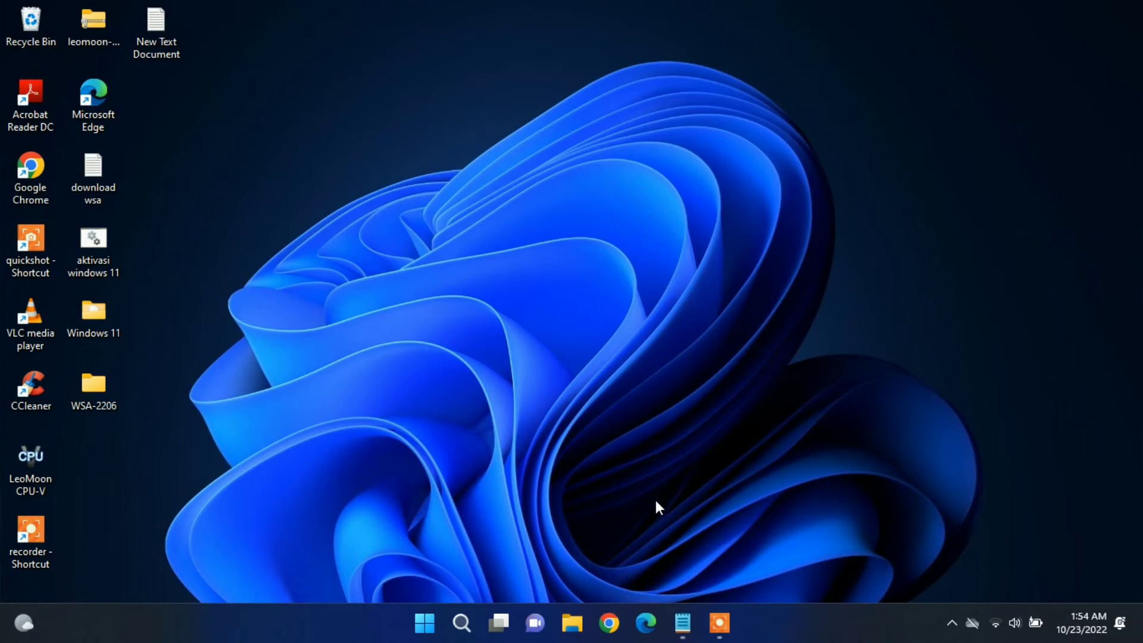
Switch to Chrome and open the copied MediaFire link to download x64.7z
{"action": "left_click", "coordinate": [610, 623]}
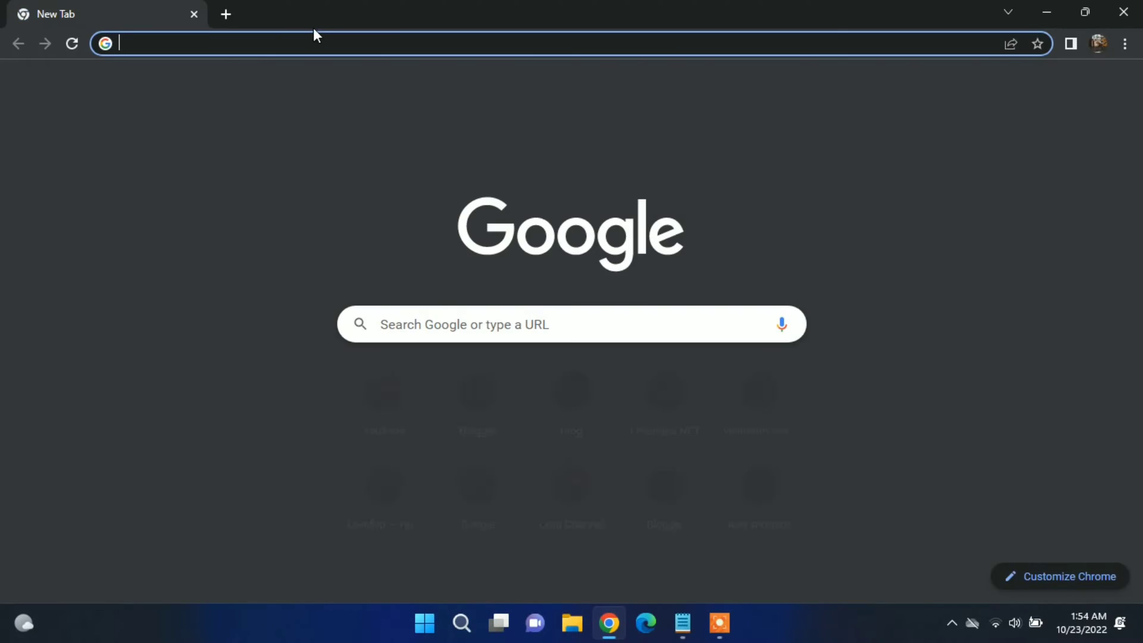
{"action": "right_click", "coordinate": [310, 45]}
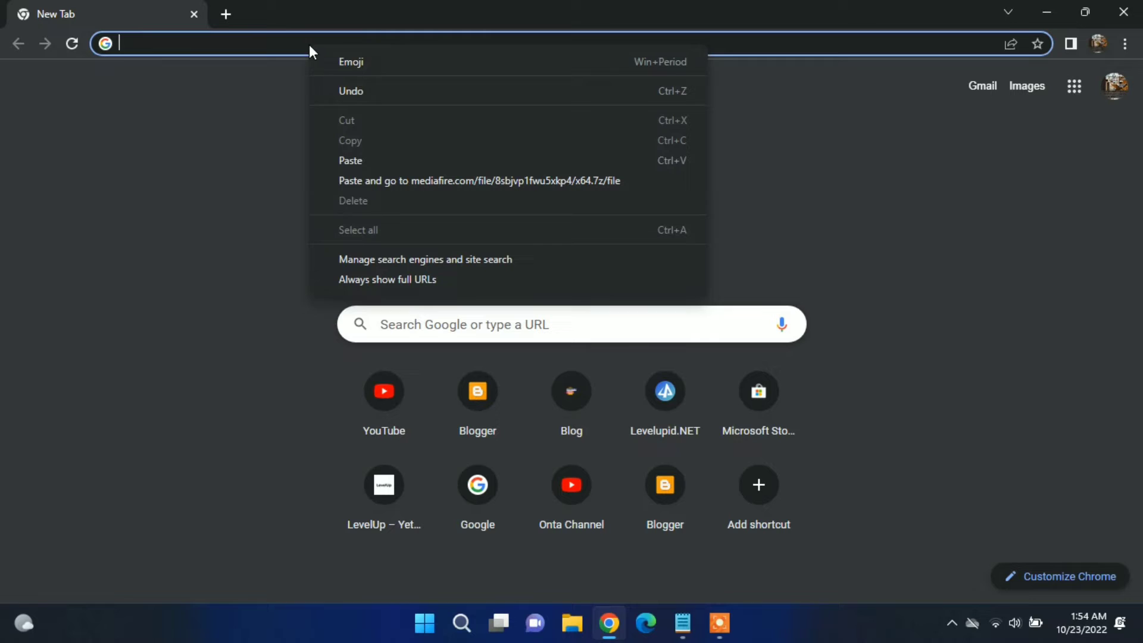
{"action": "left_click", "coordinate": [355, 160]}
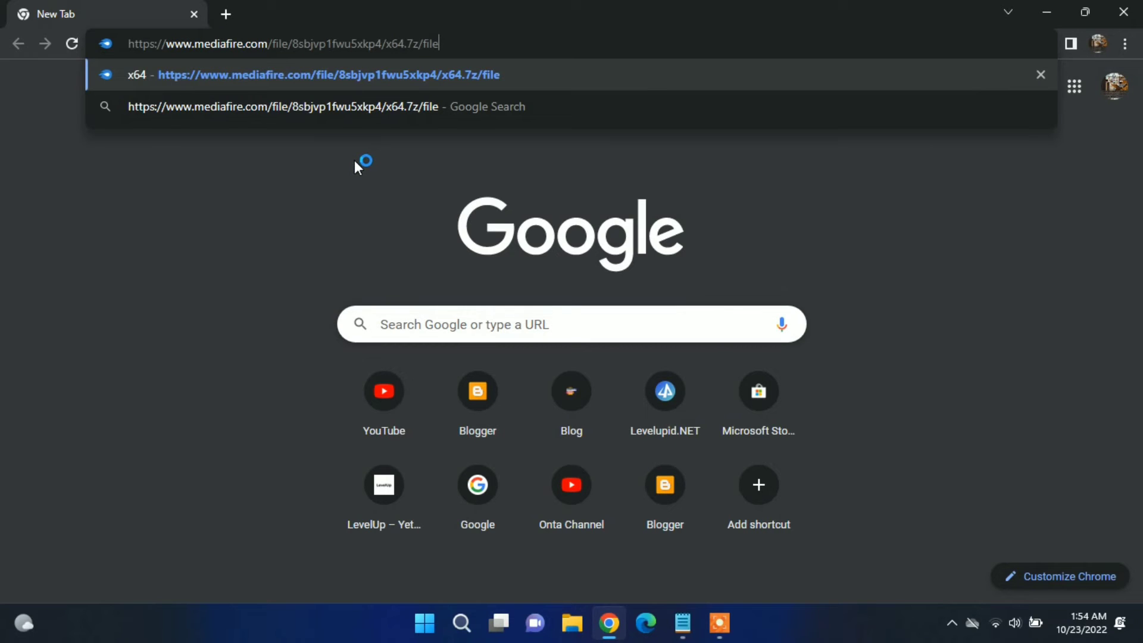
{"action": "key", "text": "Return"}
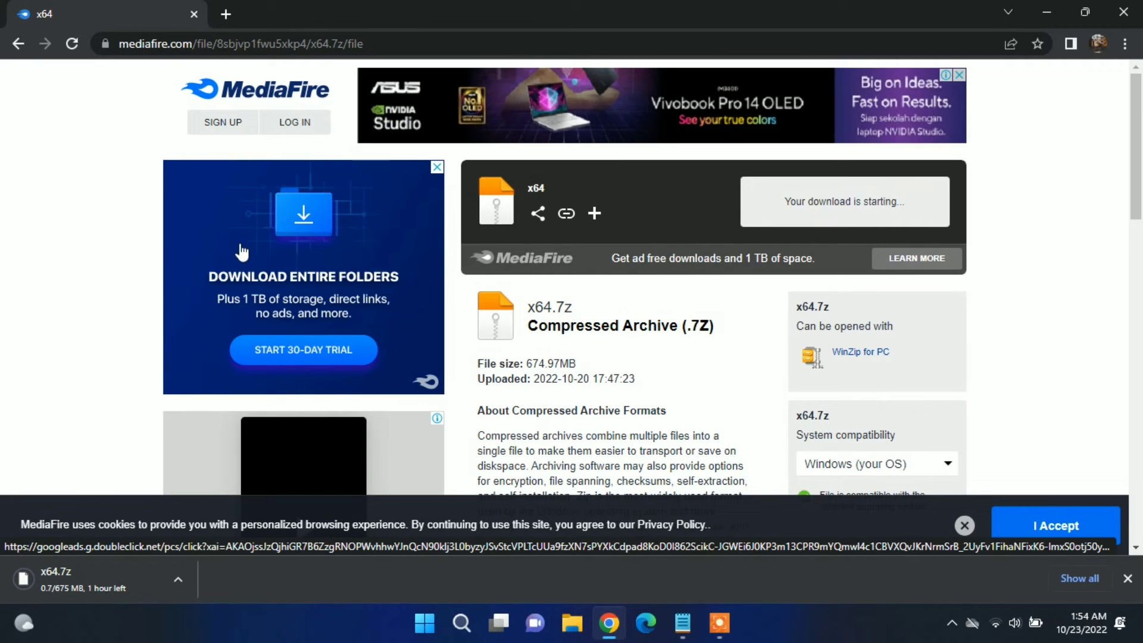
{"action": "left_click", "coordinate": [179, 581]}
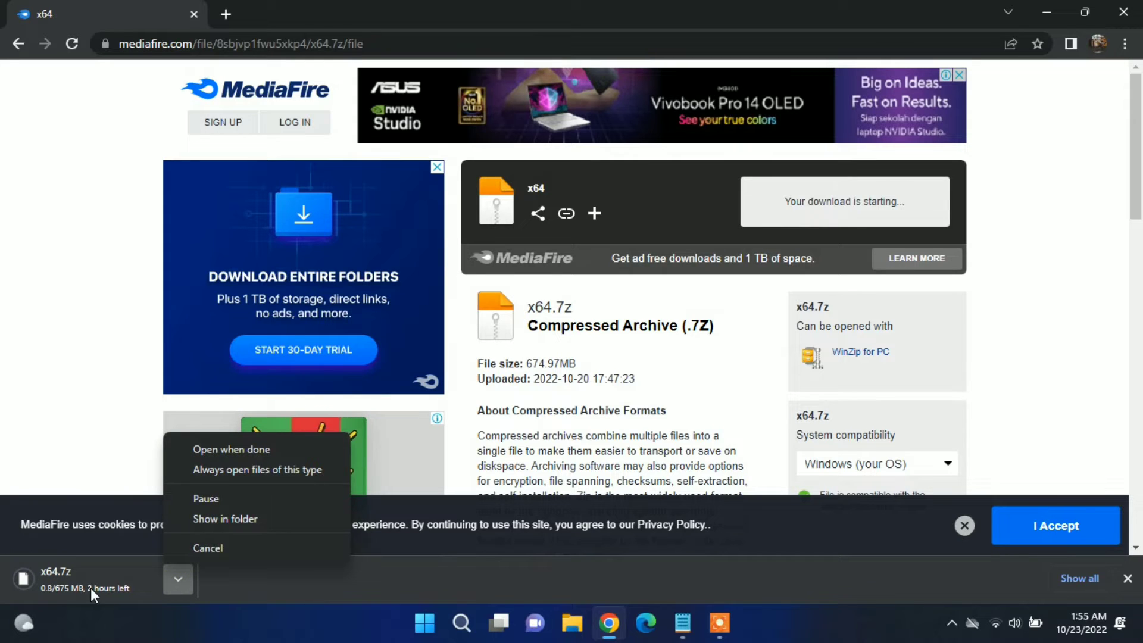
{"action": "left_click", "coordinate": [172, 588]}
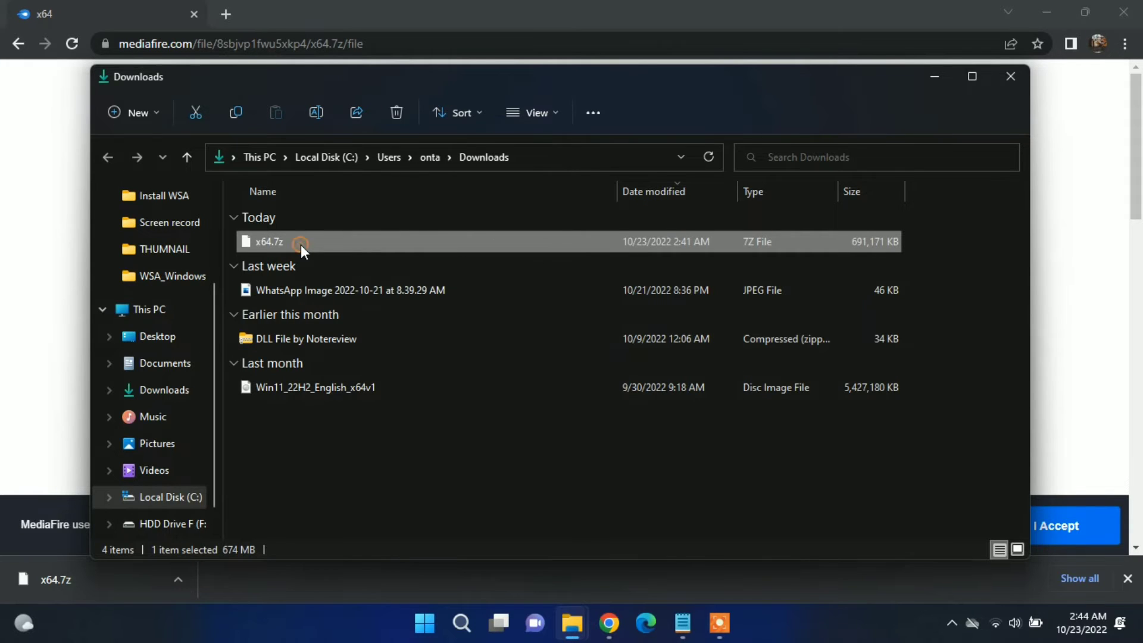
Copy the x64.7z archive from the Downloads folder and minimize all windows to show the desktop
{"action": "right_click", "coordinate": [302, 244]}
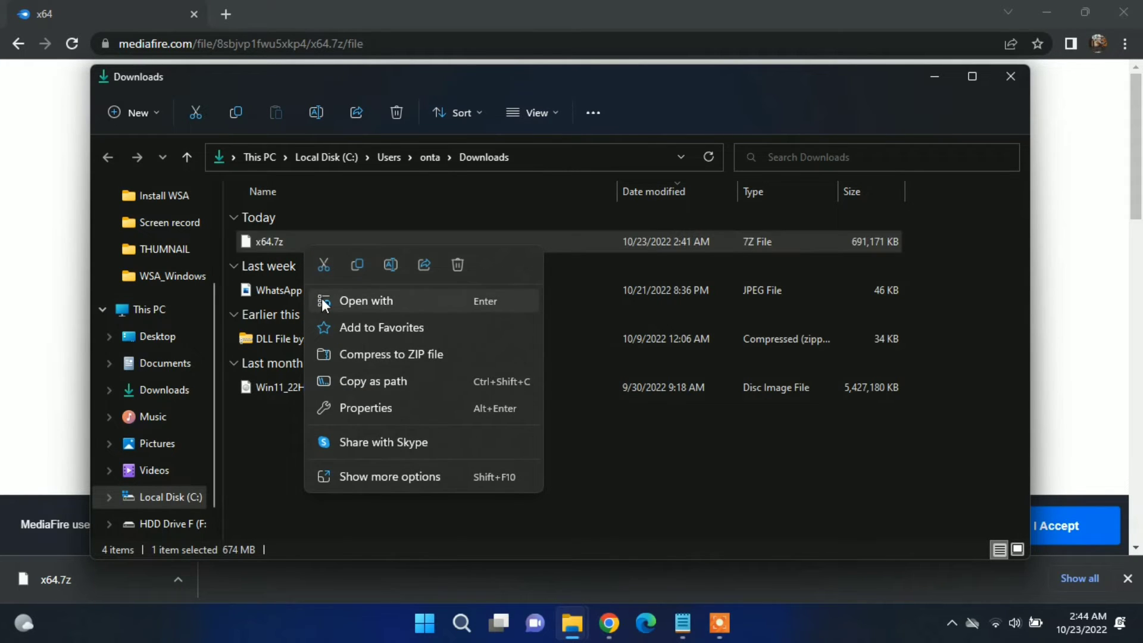
{"action": "left_click", "coordinate": [367, 263]}
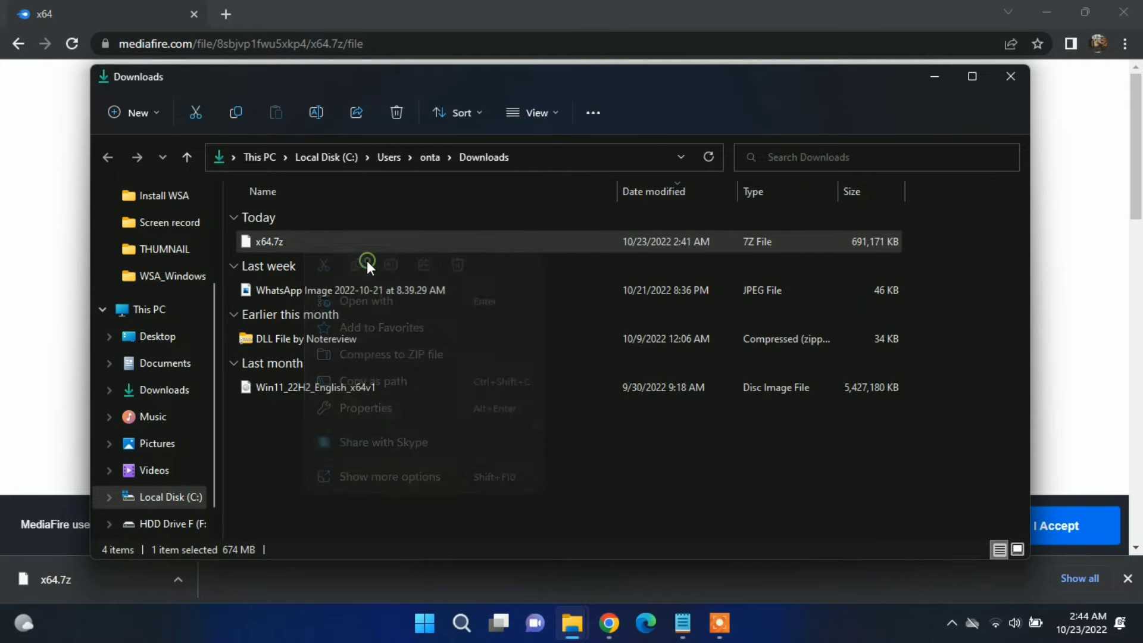
{"action": "left_click", "coordinate": [938, 81]}
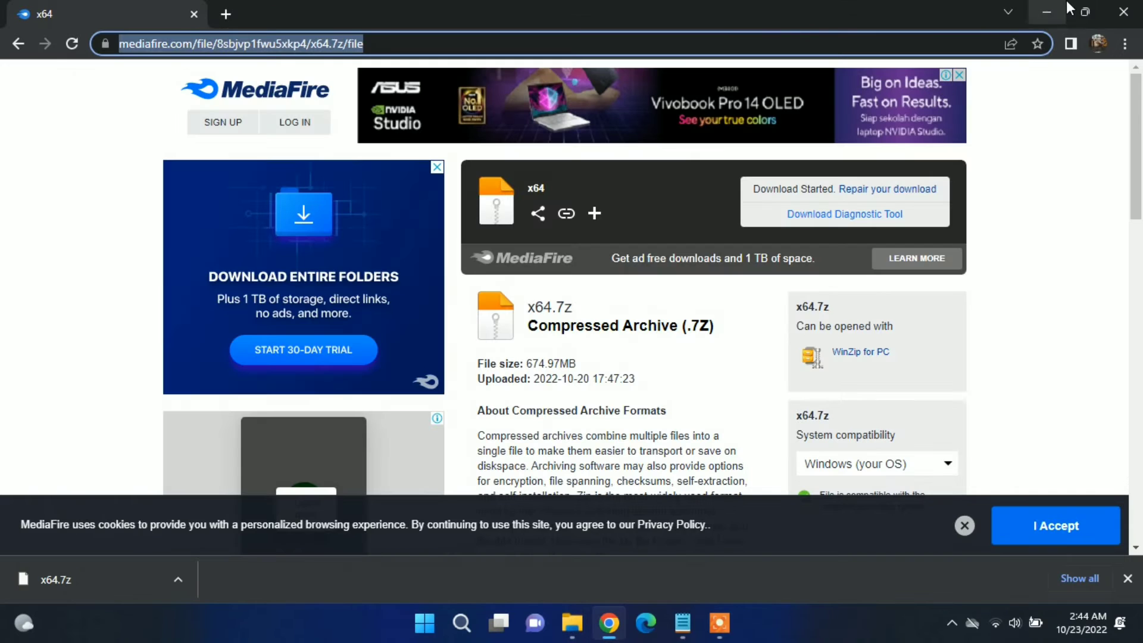
{"action": "left_click", "coordinate": [1054, 6]}
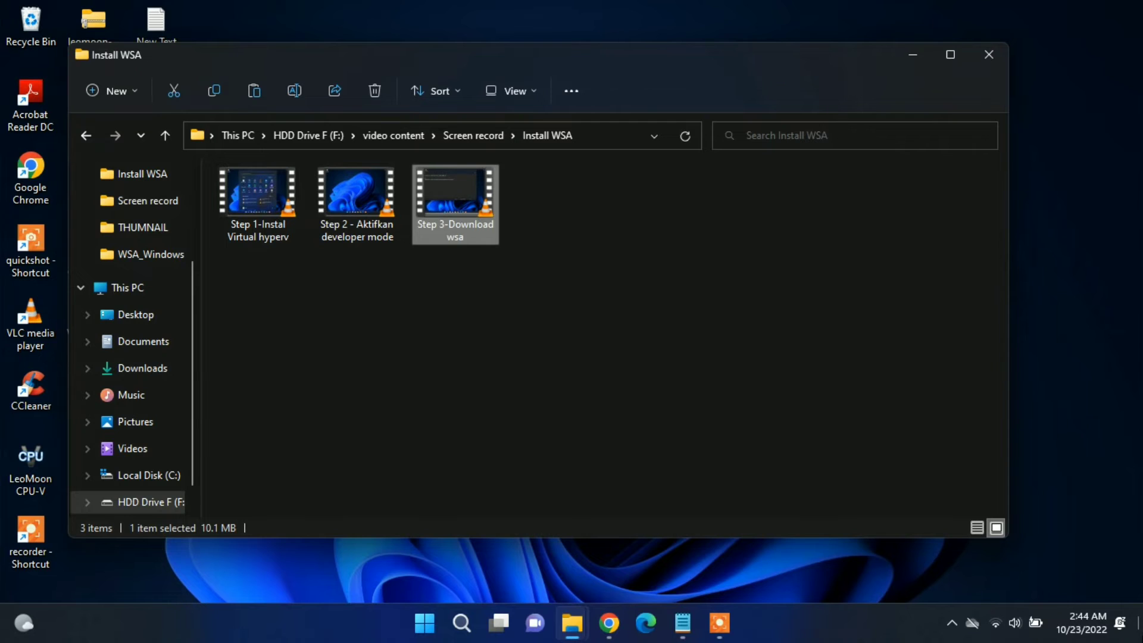
{"action": "key", "text": "super+d"}
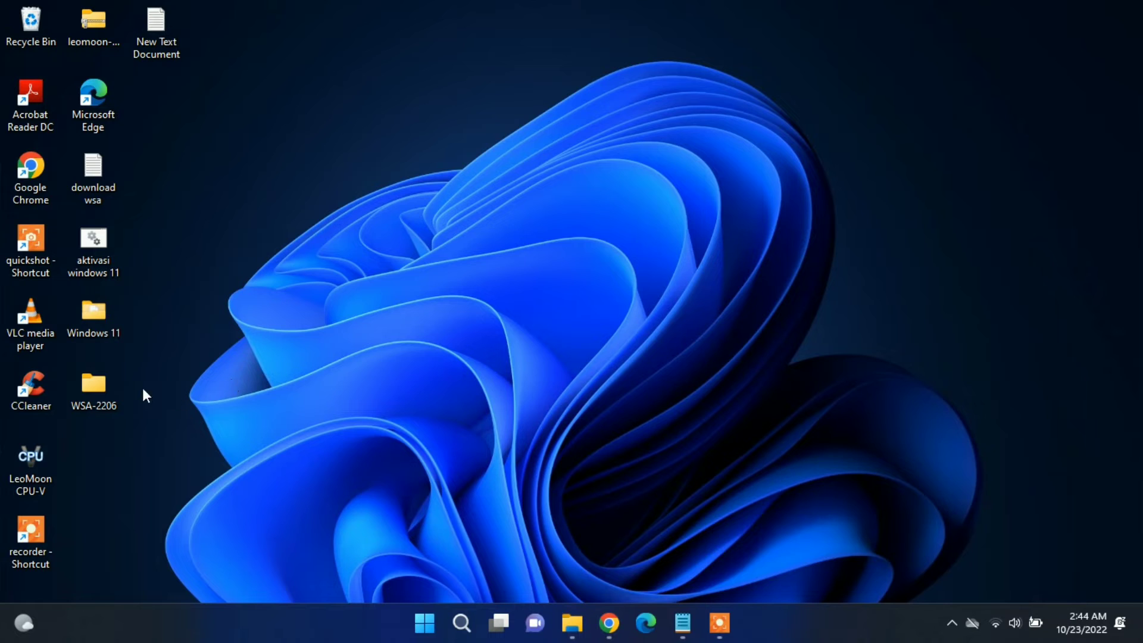
Open the WSA-2206 folder on the desktop and paste the x64.7z archive into it
{"action": "double_click", "coordinate": [112, 390]}
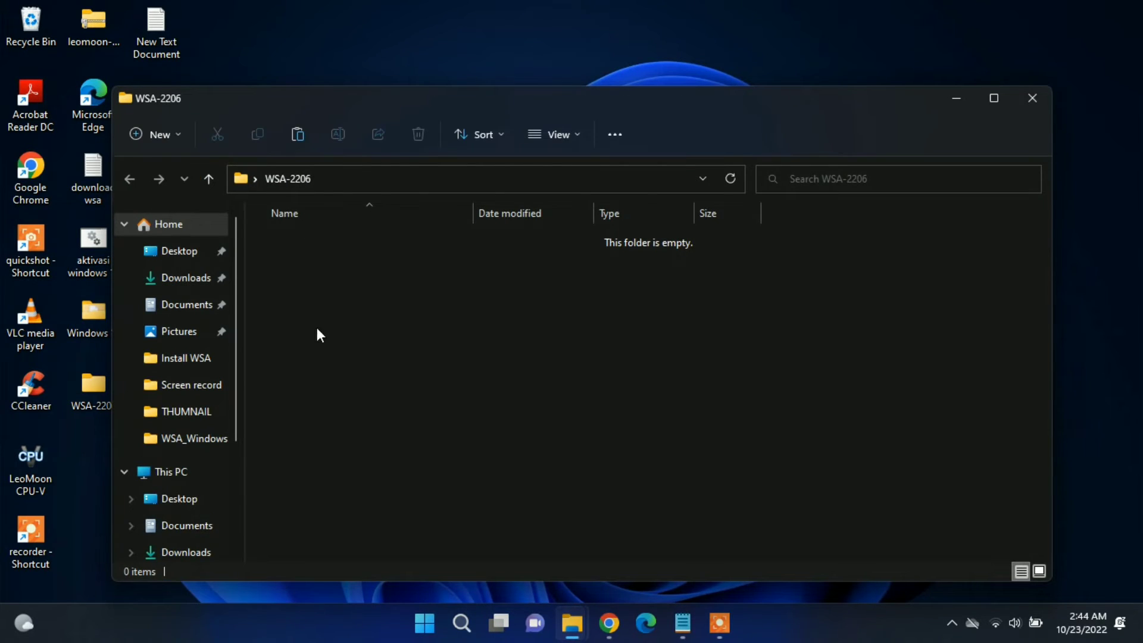
{"action": "right_click", "coordinate": [316, 323]}
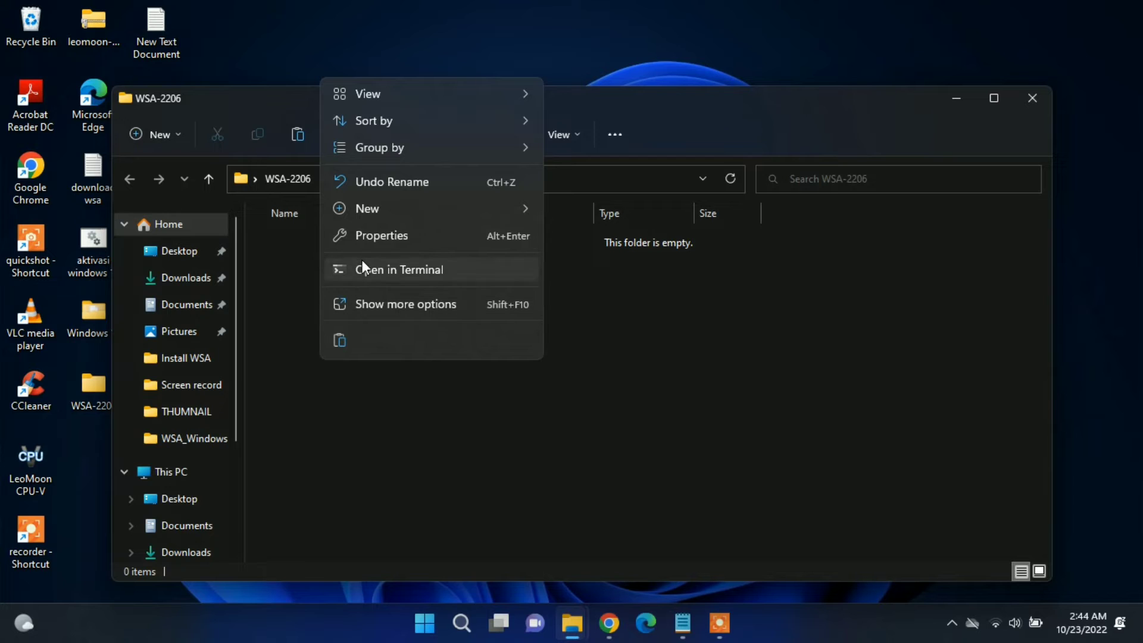
{"action": "left_click", "coordinate": [349, 338]}
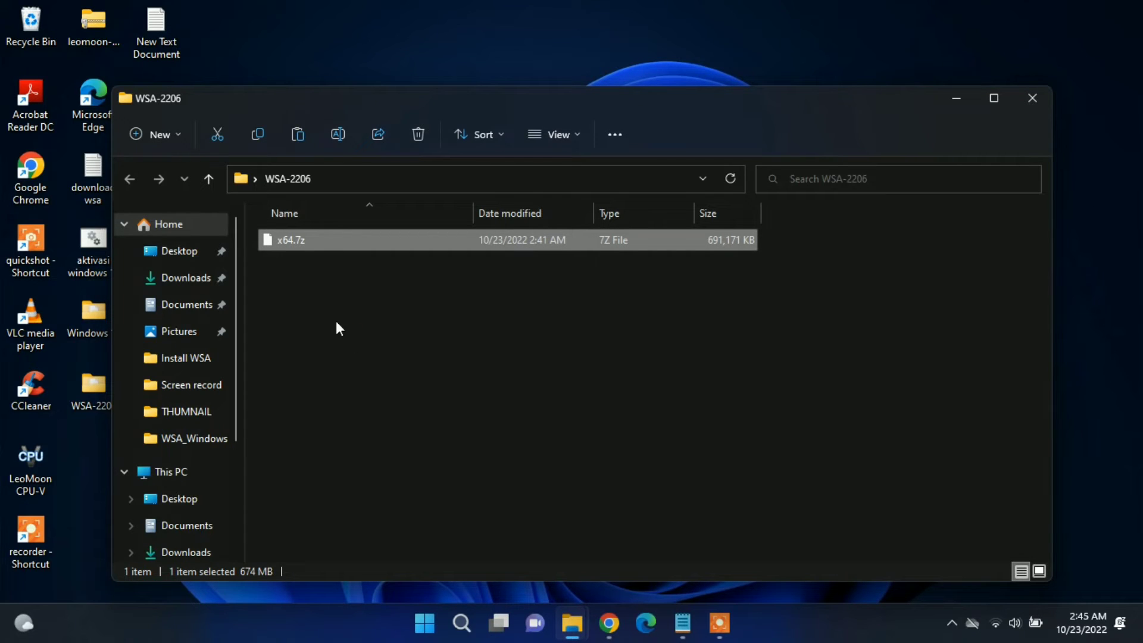
Extract the x64.7z archive with 7-Zip into an x64 subfolder of WSA-2206, keeping full pathnames
{"action": "right_click", "coordinate": [273, 239]}
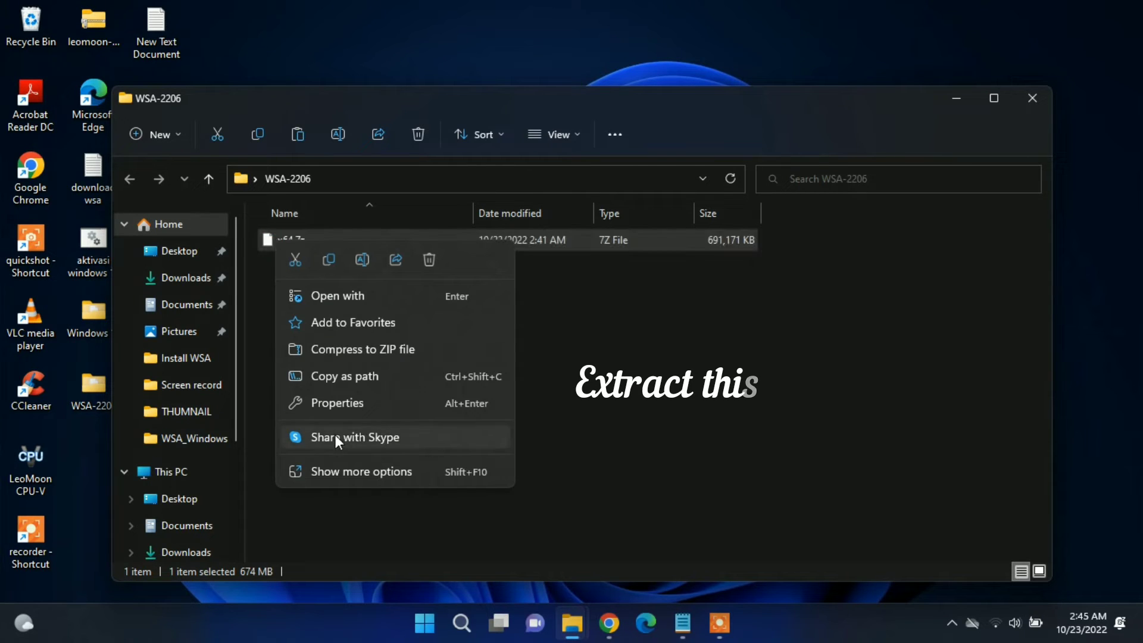
{"action": "left_click", "coordinate": [338, 469]}
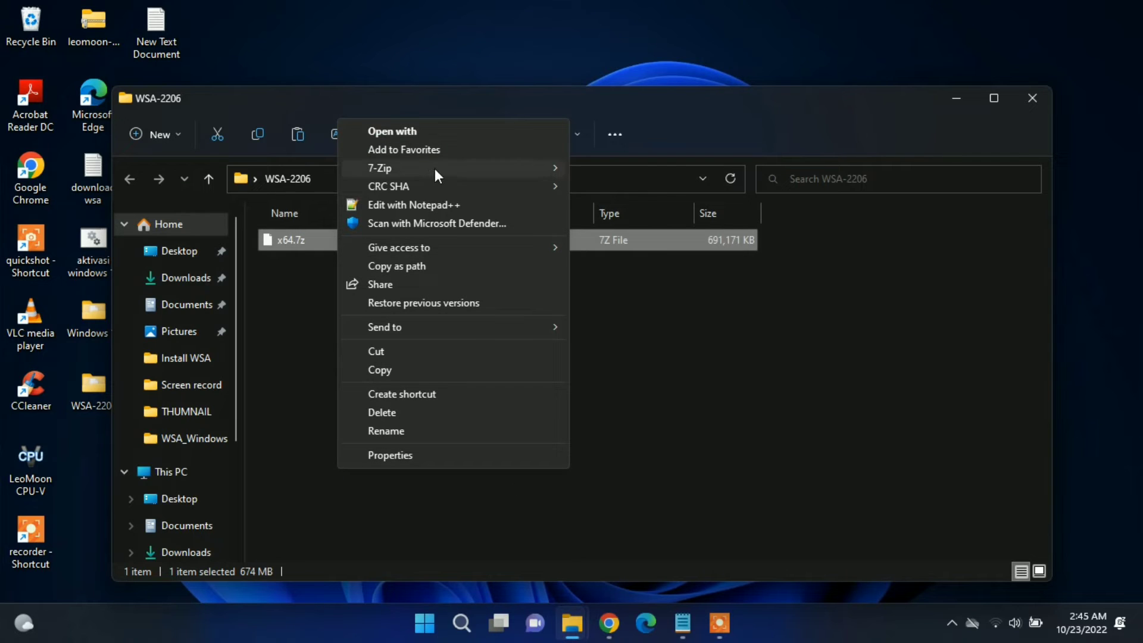
{"action": "mouse_move", "coordinate": [435, 169]}
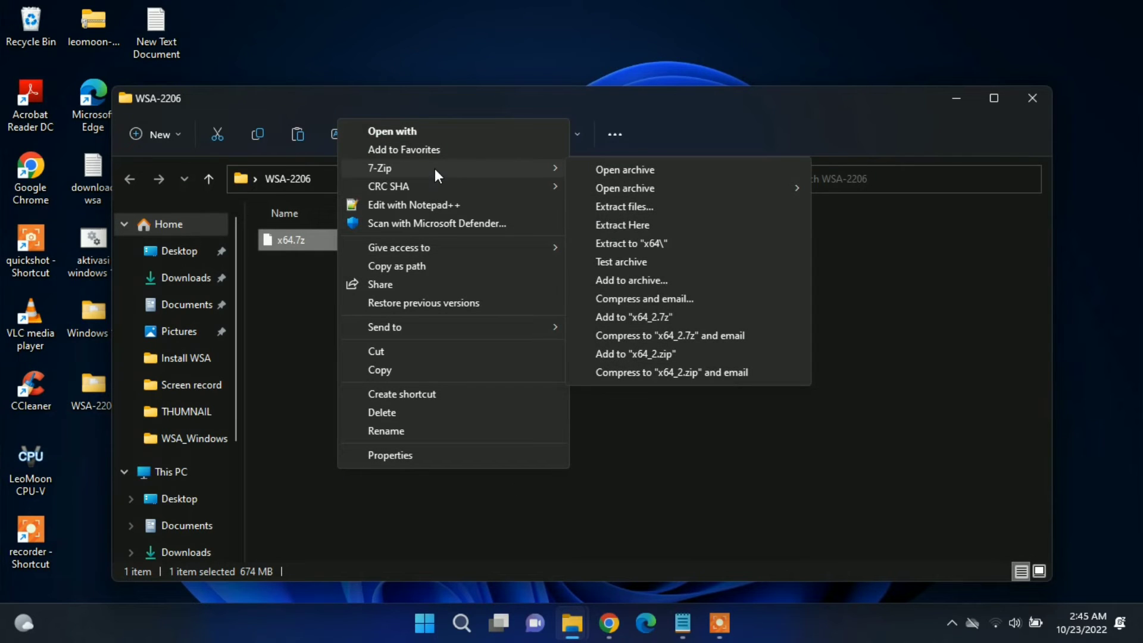
{"action": "left_click", "coordinate": [626, 208]}
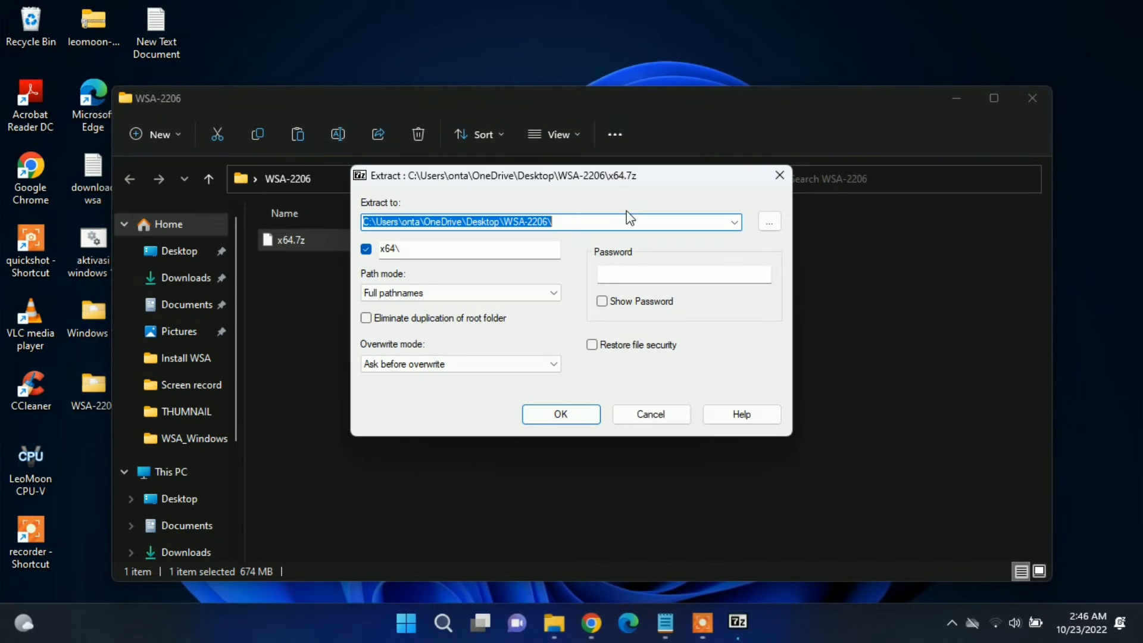
{"action": "left_click", "coordinate": [536, 420]}
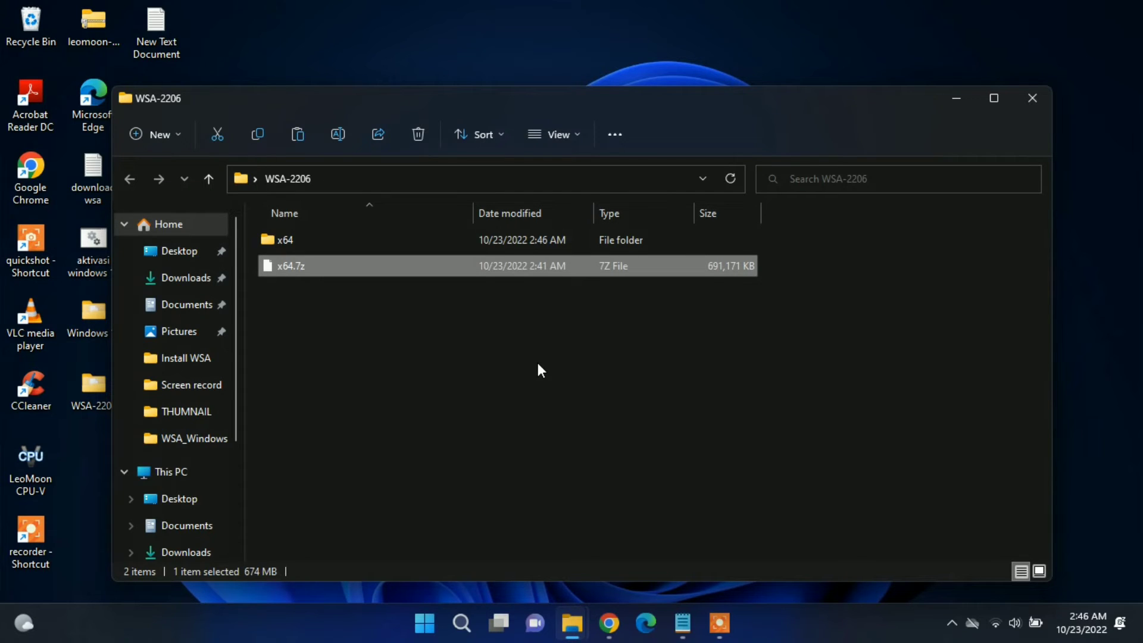
{"action": "left_click", "coordinate": [537, 364]}
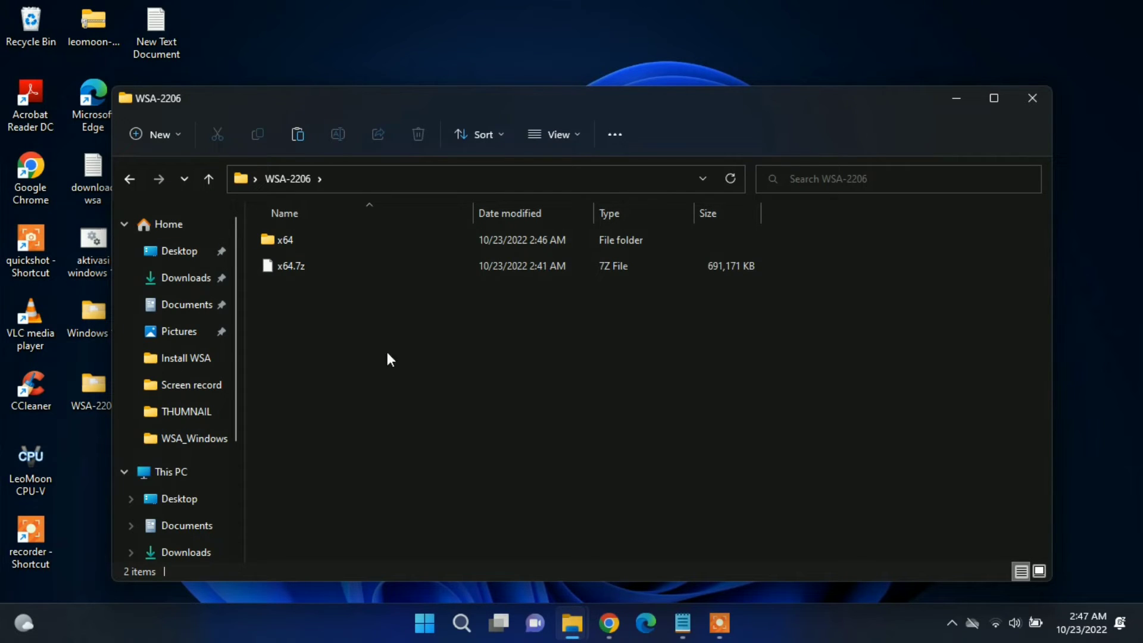
Open the nested x64 folder inside the extracted x64 folder, with the File Explorer window maximized
{"action": "double_click", "coordinate": [293, 244]}
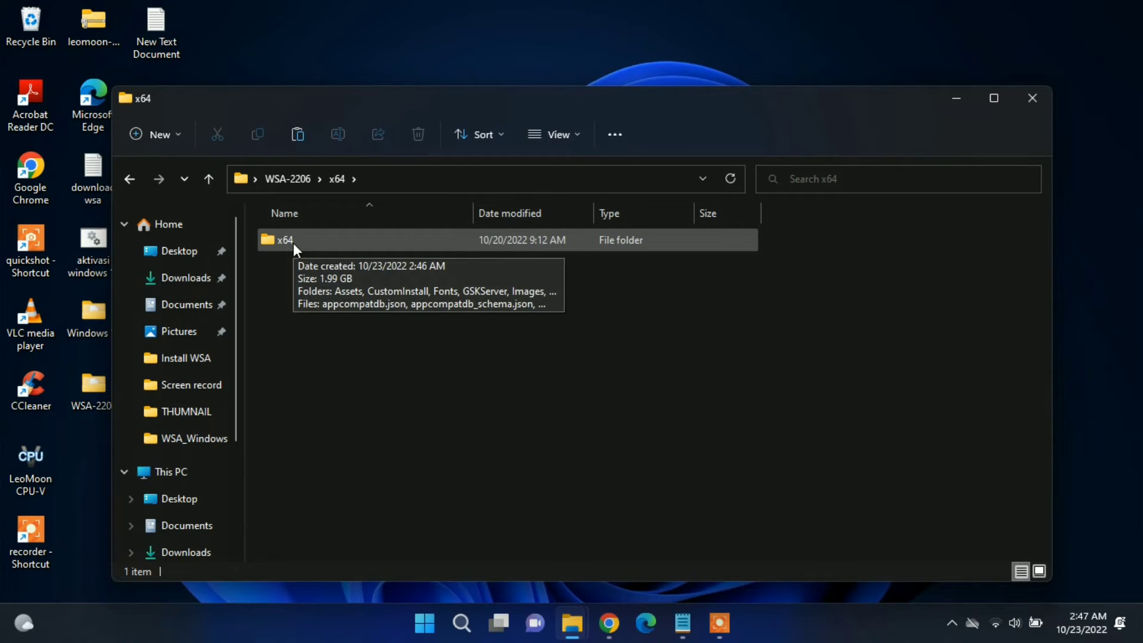
{"action": "left_click", "coordinate": [993, 99]}
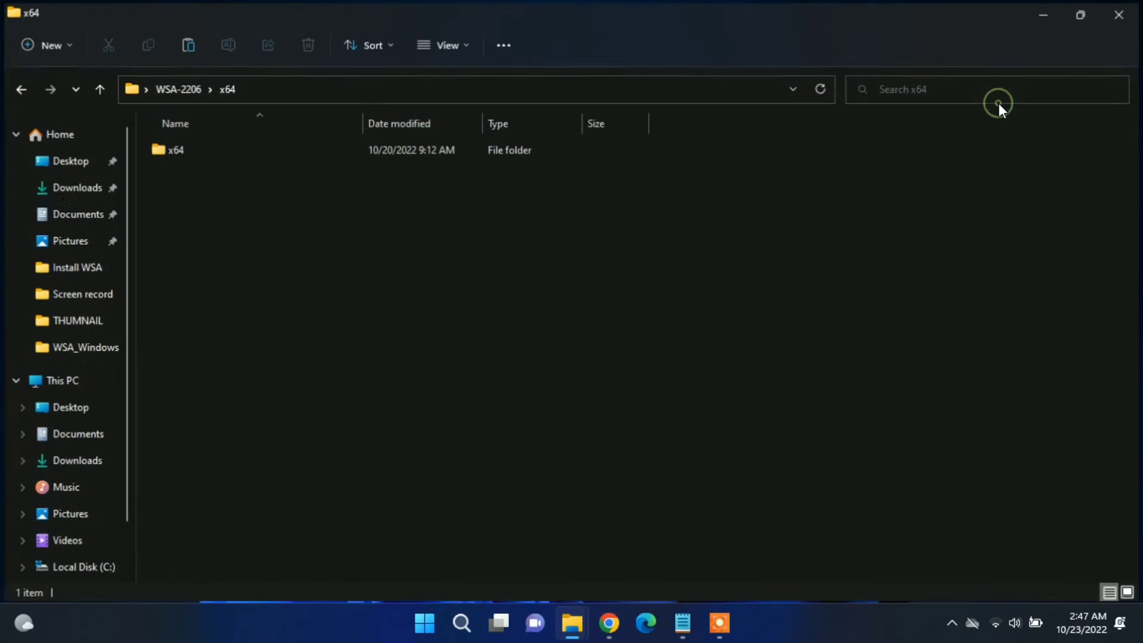
{"action": "double_click", "coordinate": [218, 154]}
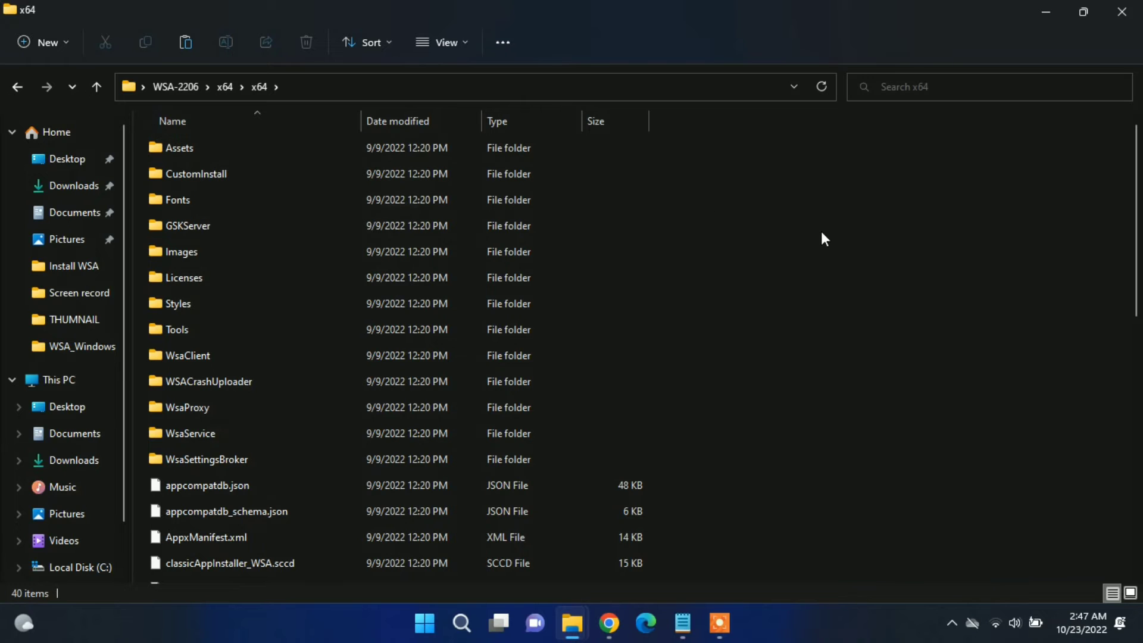
Run the Install script with PowerShell and continue past the optional diagnostic data dialog without sharing diagnostic data
{"action": "left_click_drag", "start_coordinate": [1136, 203], "coordinate": [1132, 325]}
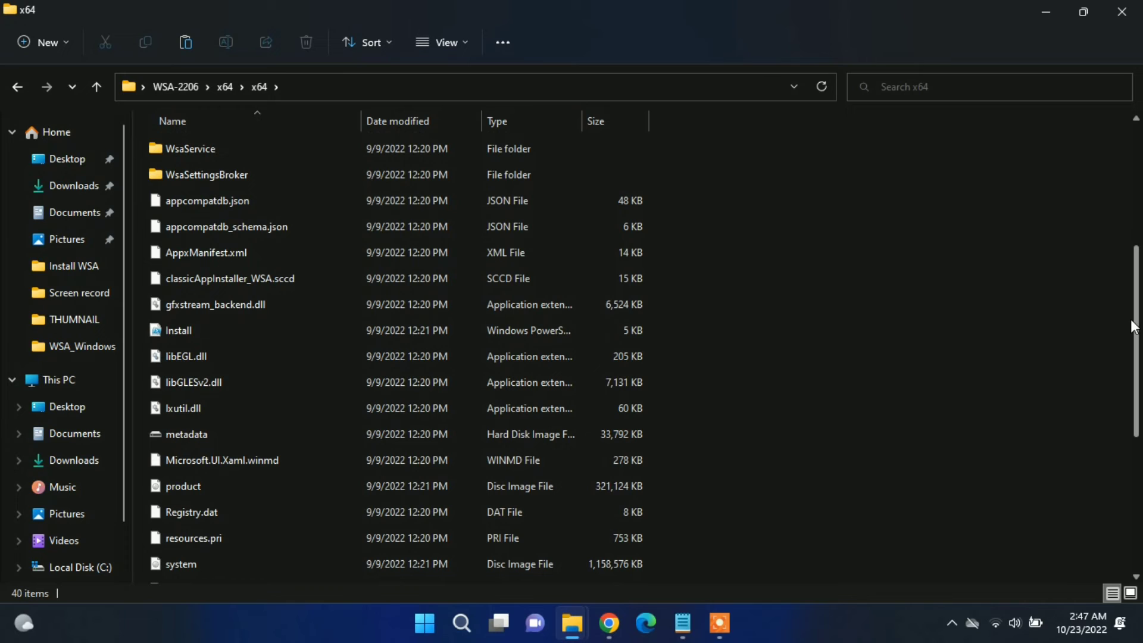
{"action": "left_click", "coordinate": [206, 328]}
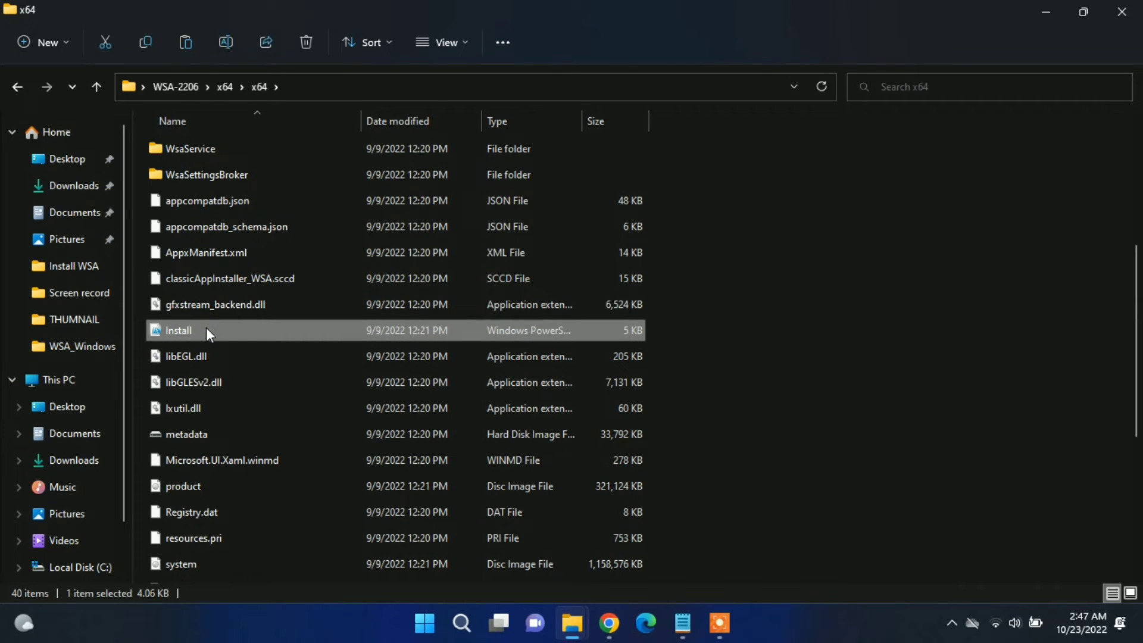
{"action": "right_click", "coordinate": [206, 328]}
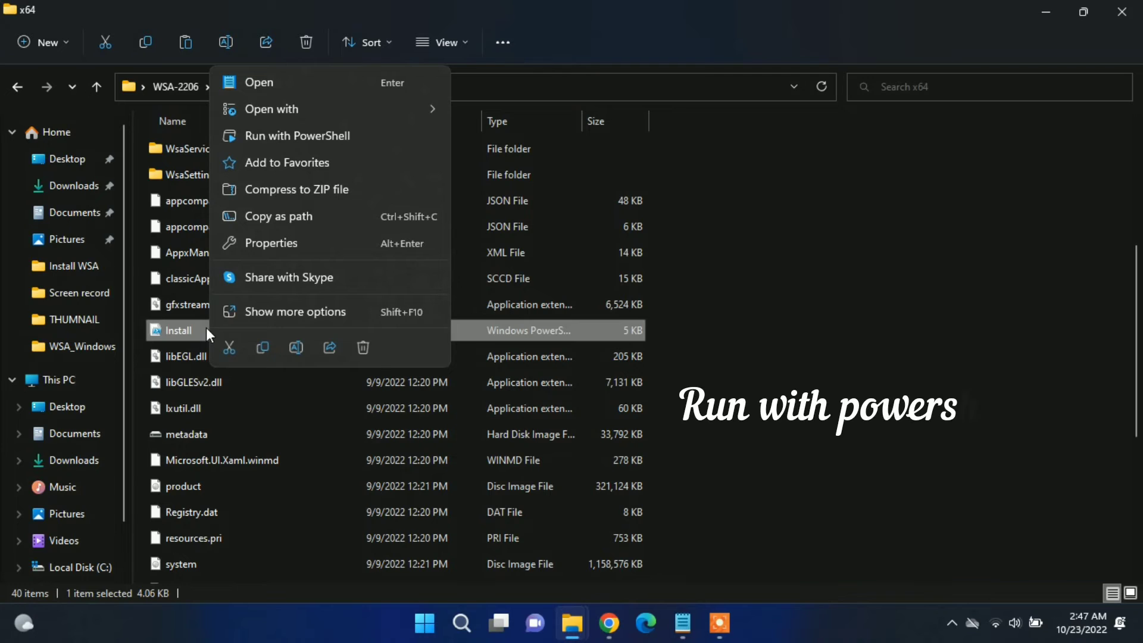
{"action": "left_click", "coordinate": [325, 139]}
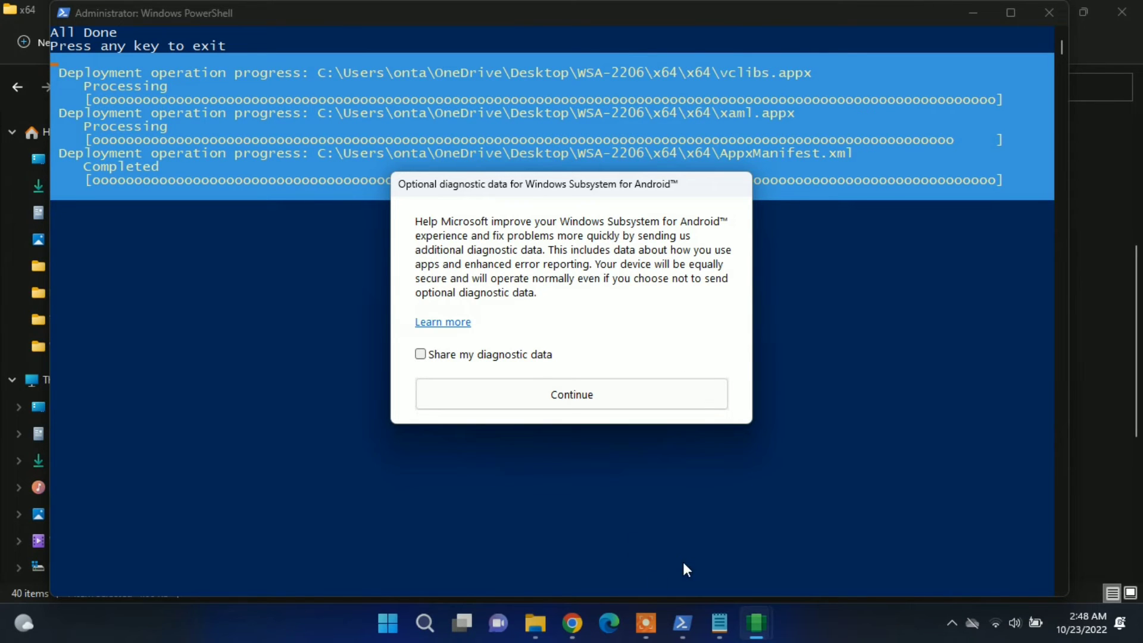
{"action": "left_click", "coordinate": [557, 410]}
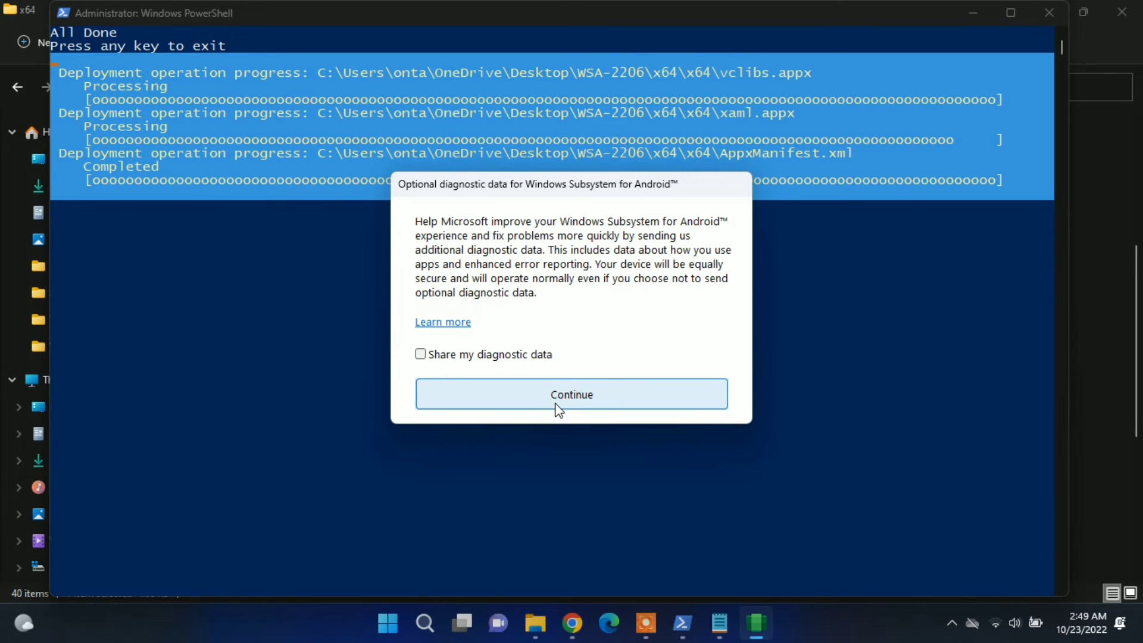
{"action": "left_click", "coordinate": [558, 395]}
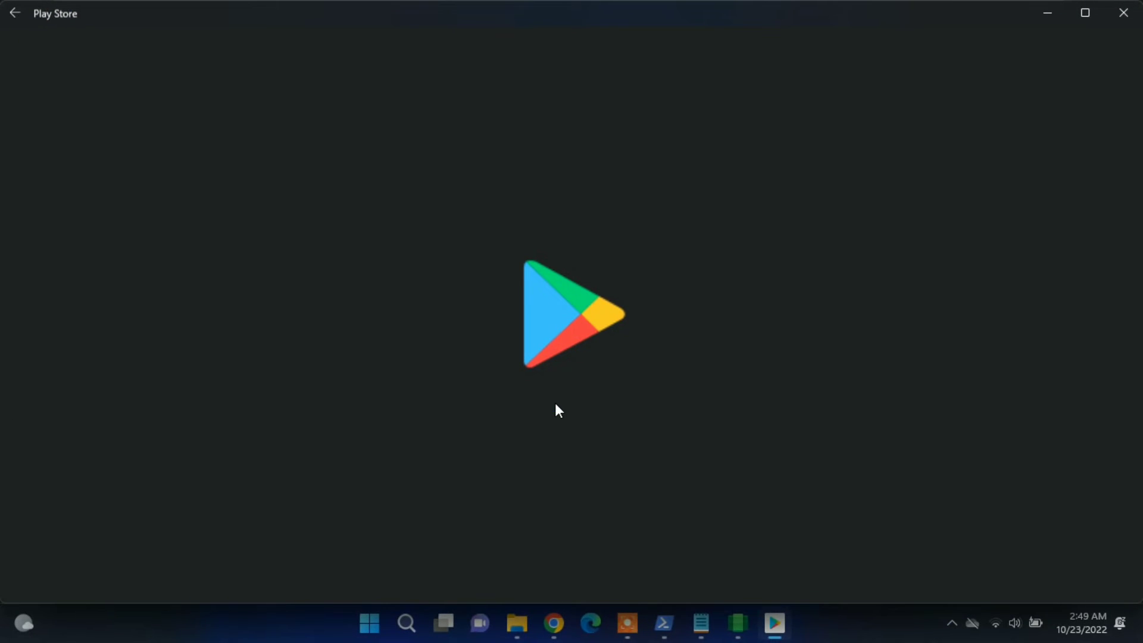